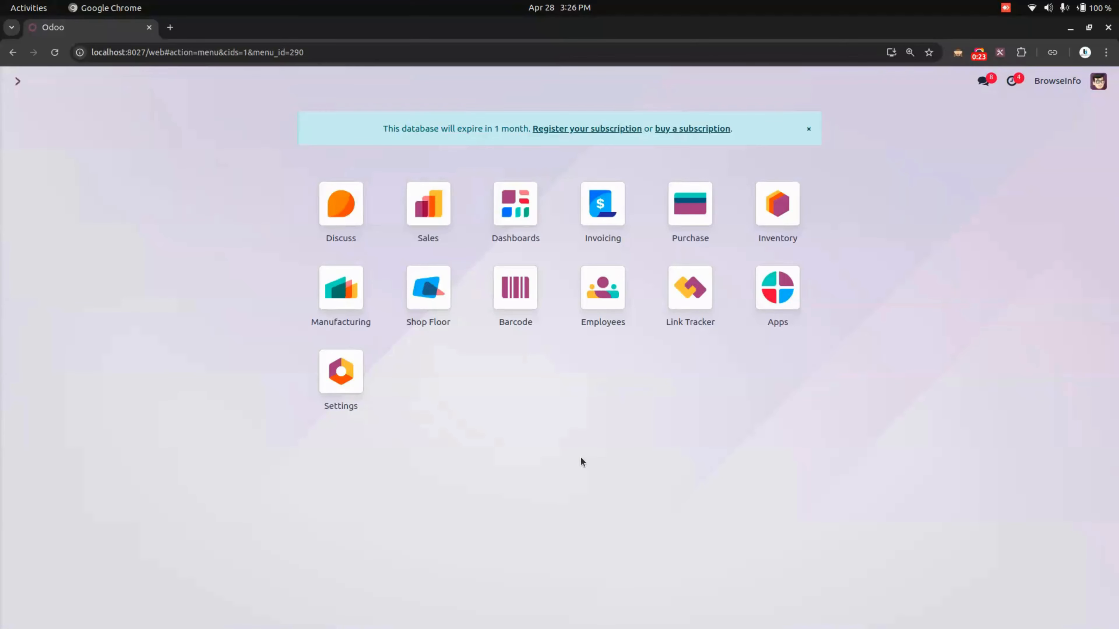
# Review the tracking setting of the Cabinet with Doors product in Inventory, and open its existing lot 101
pyautogui.click(776, 216)
pyautogui.click(218, 81)
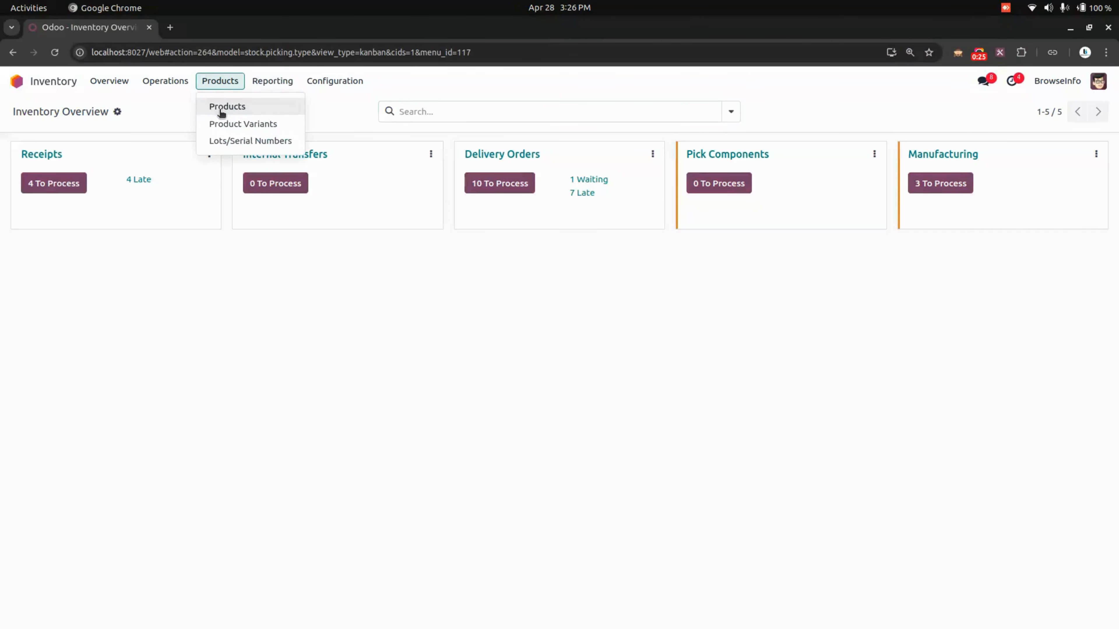
pyautogui.click(222, 106)
pyautogui.click(128, 171)
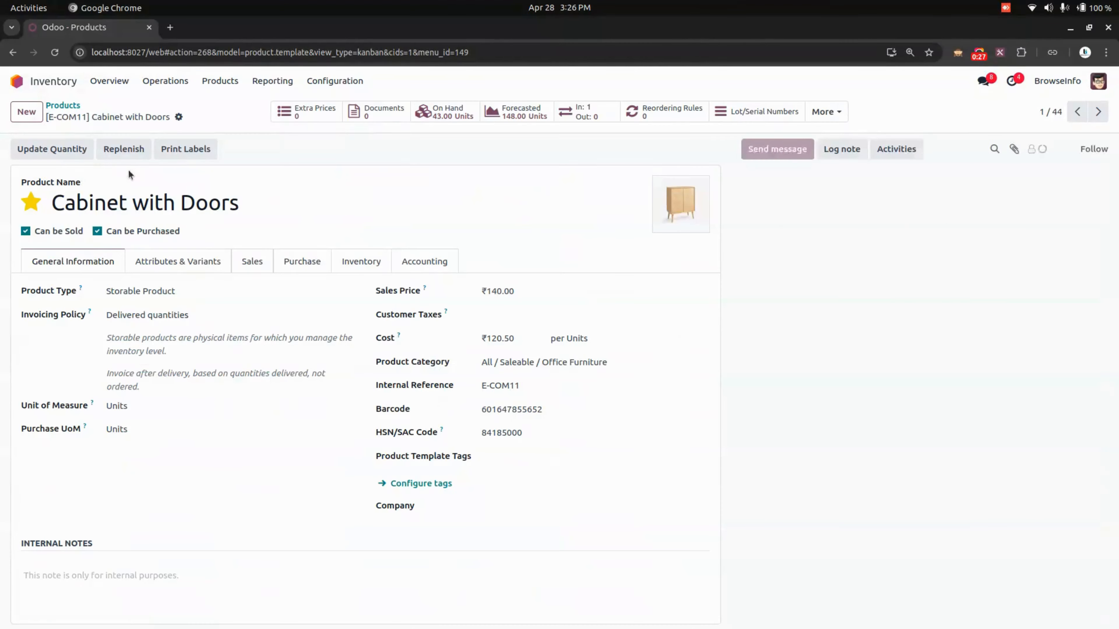
pyautogui.click(363, 266)
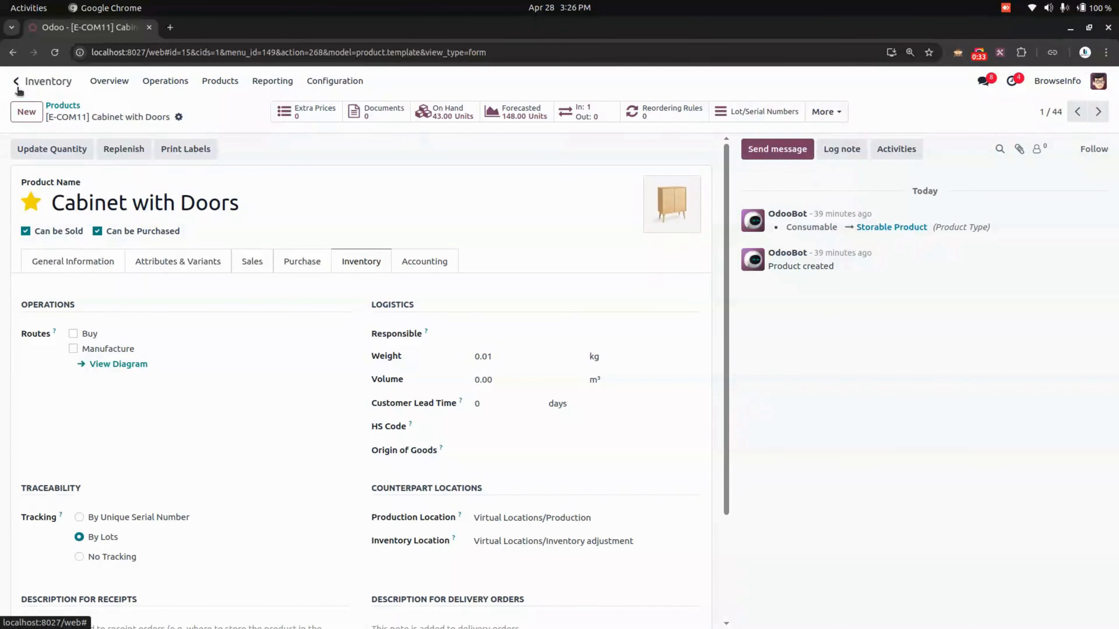
pyautogui.click(788, 112)
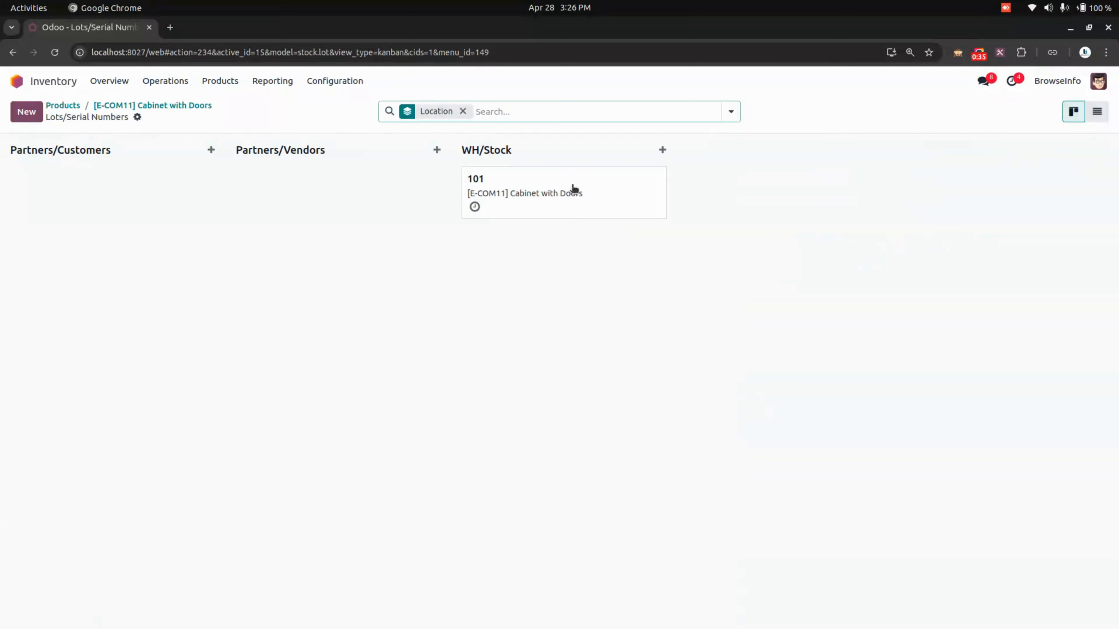
pyautogui.click(520, 195)
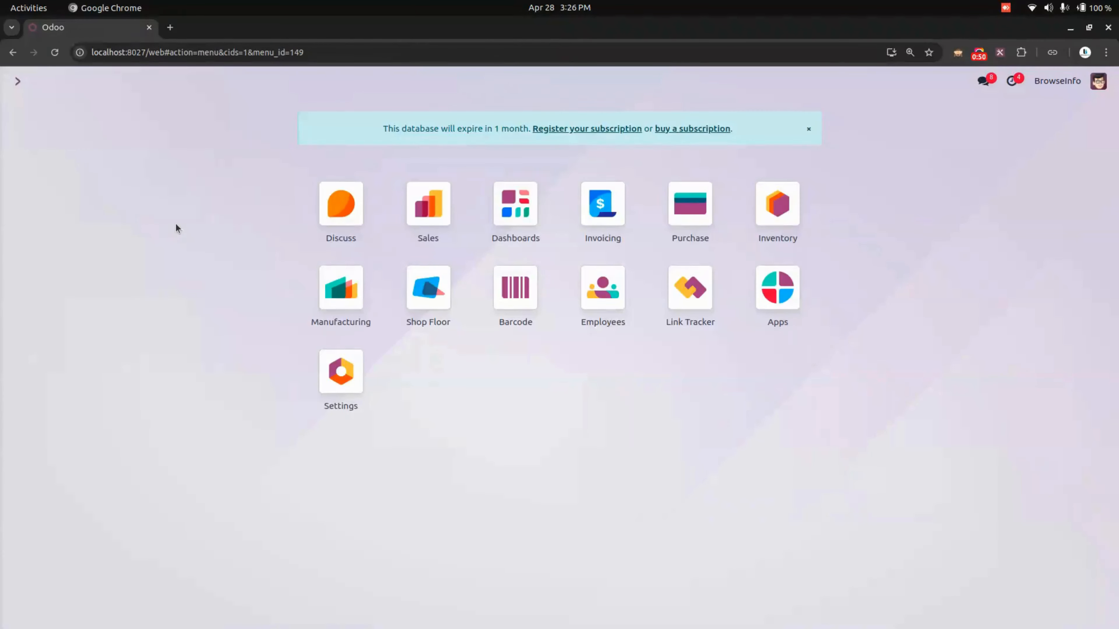
# Create a new request for quotation in Purchase and select the individual vendor
pyautogui.click(687, 226)
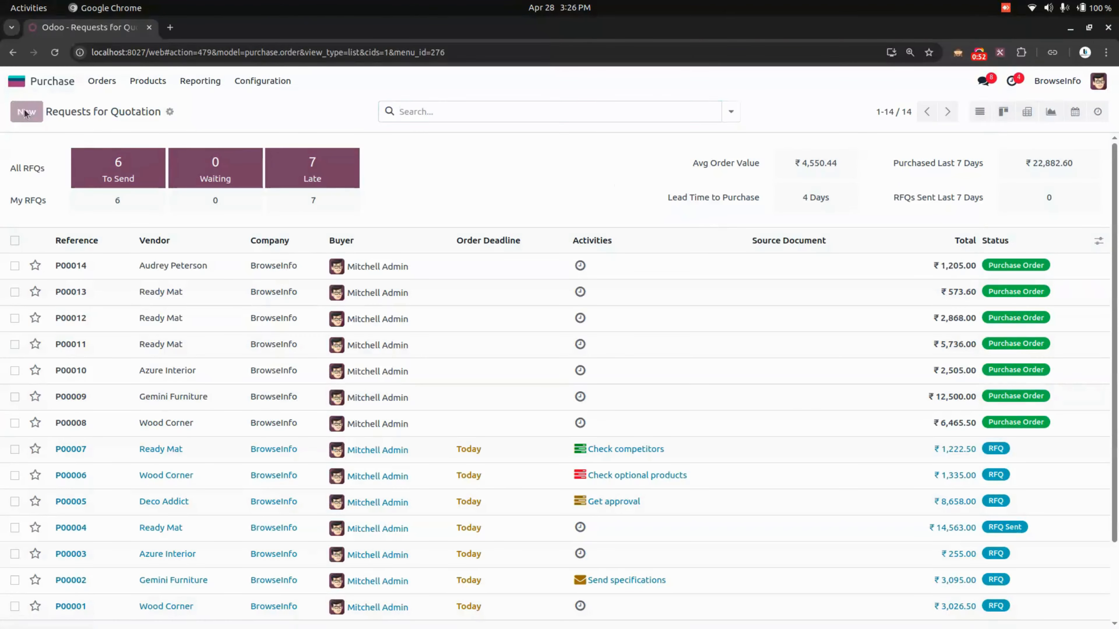
pyautogui.click(25, 113)
pyautogui.click(163, 232)
pyautogui.click(161, 303)
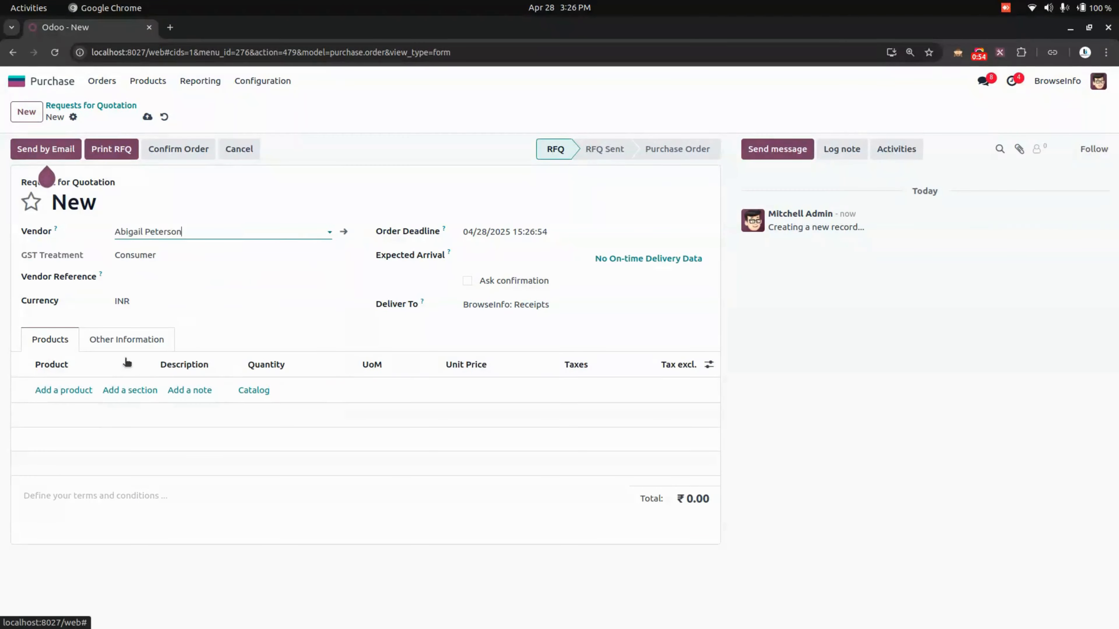
# Add 5 units of [E-COM11] Cabinet with Doors to the request for quotation and confirm the order
pyautogui.click(71, 390)
pyautogui.click(82, 394)
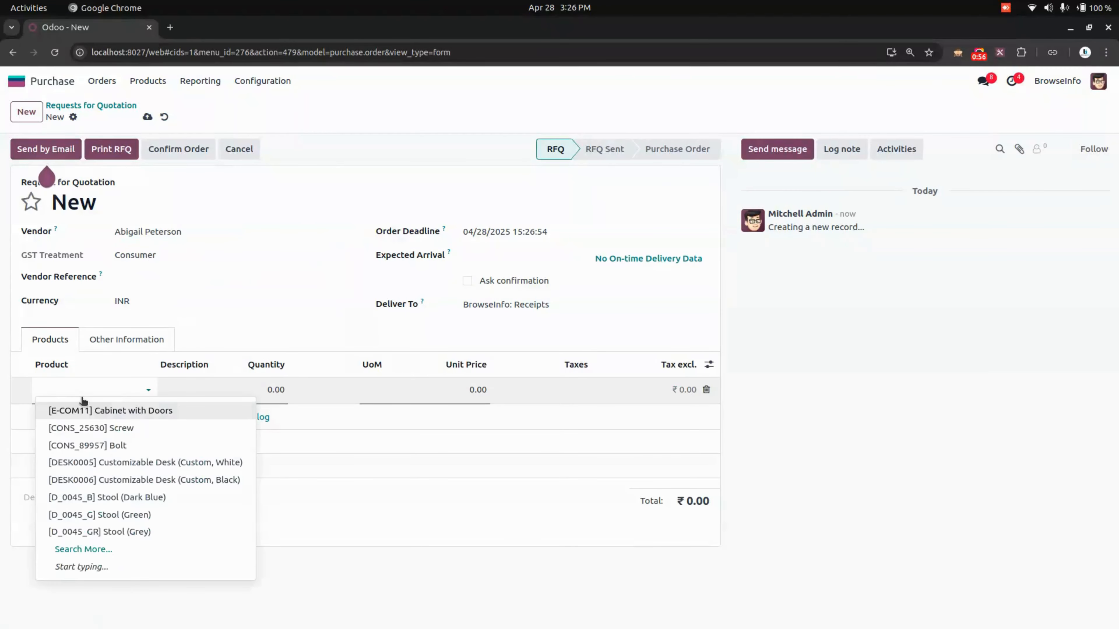
pyautogui.click(88, 412)
pyautogui.click(260, 400)
pyautogui.write('55')
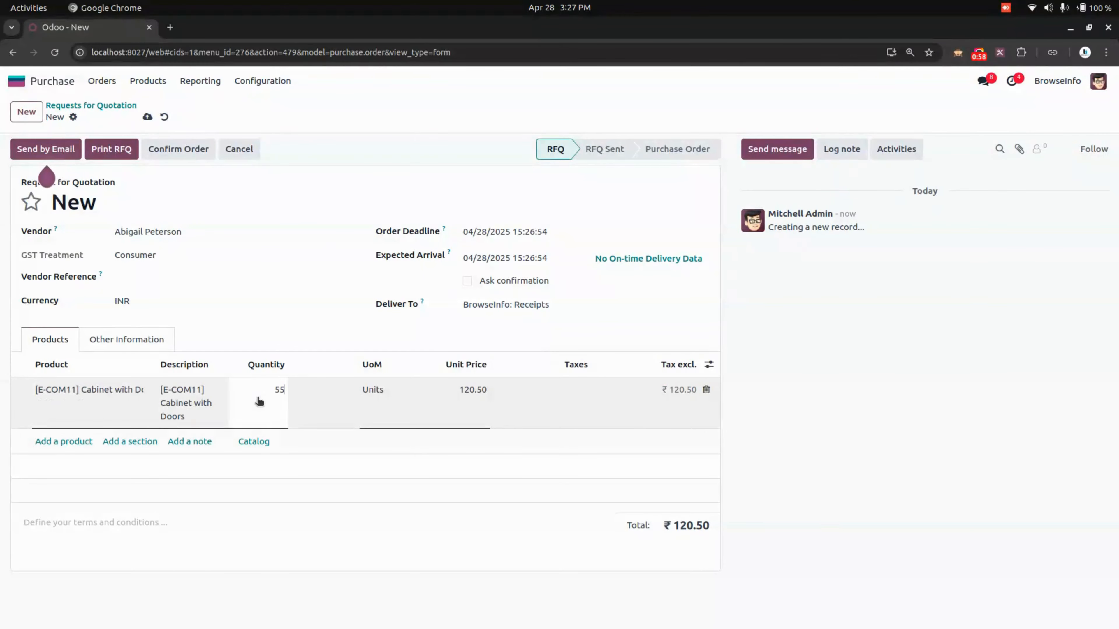
pyautogui.press('BackSpace')
pyautogui.click(178, 149)
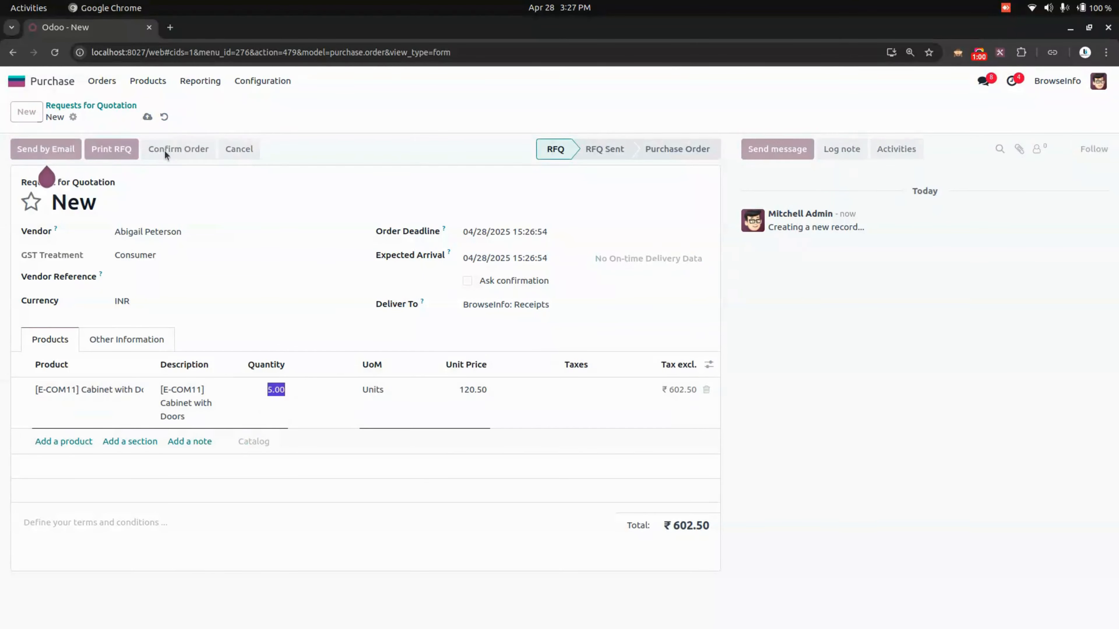
# Open the receipt of the confirmed purchase order and duplicate its browser tab
pyautogui.click(537, 117)
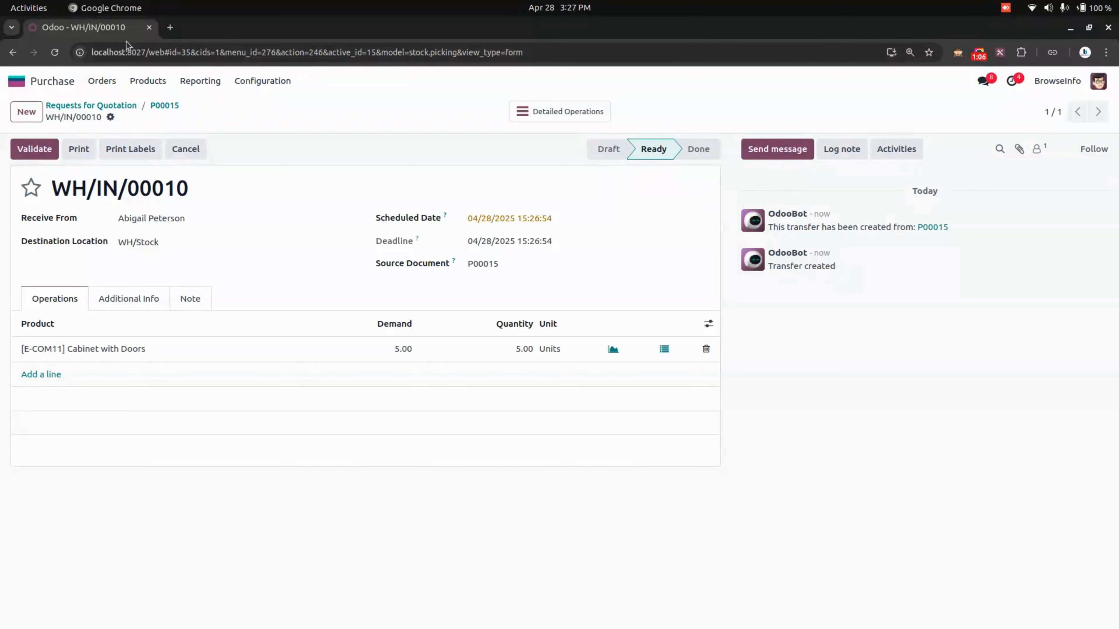
pyautogui.rightClick(123, 29)
pyautogui.click(207, 148)
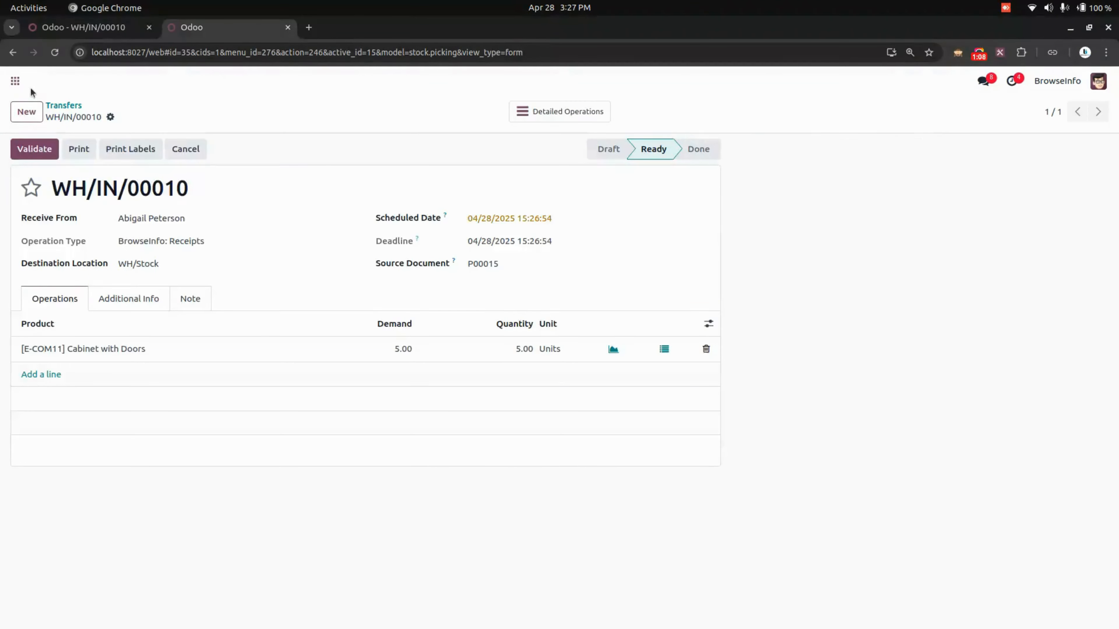
# Open receipt WH/IN/00010 from the Receipts operations in Barcode
pyautogui.click(15, 81)
pyautogui.click(503, 291)
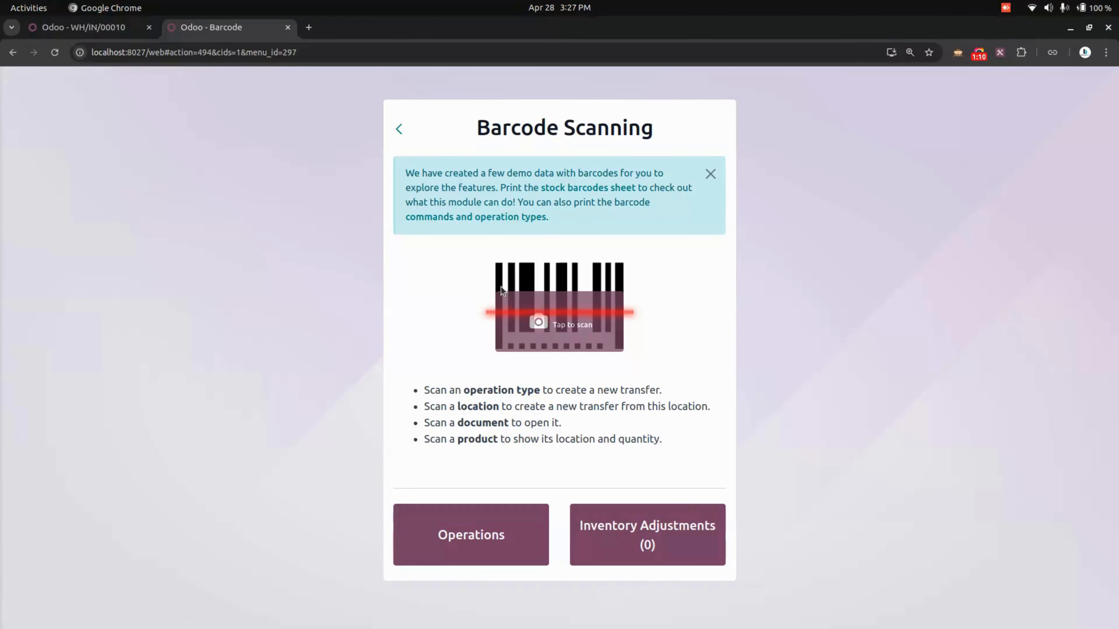
pyautogui.click(472, 539)
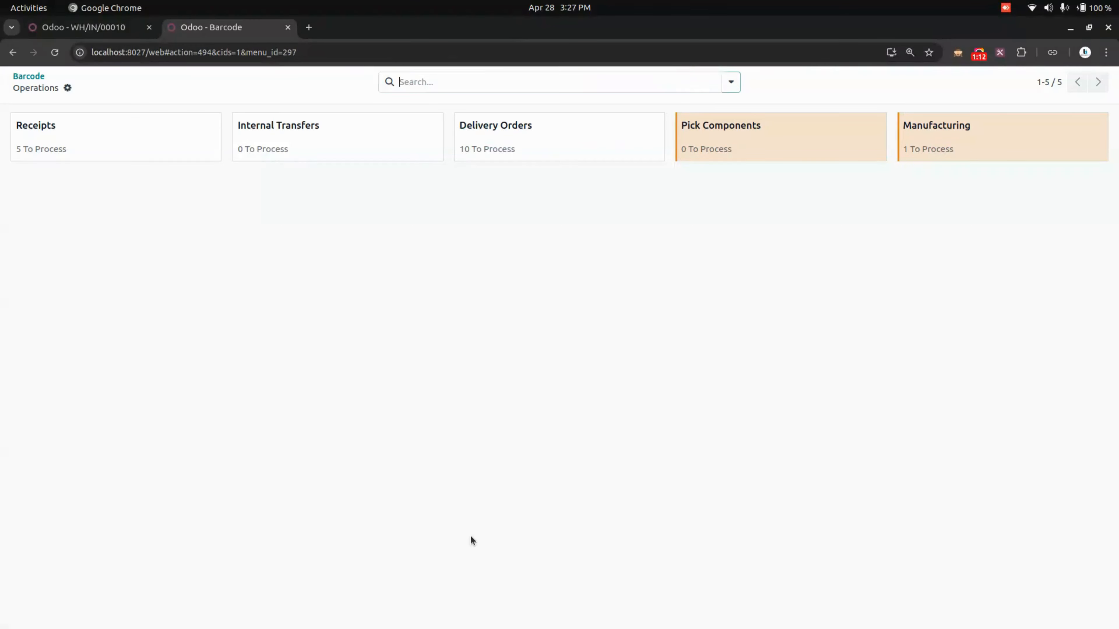
pyautogui.click(43, 128)
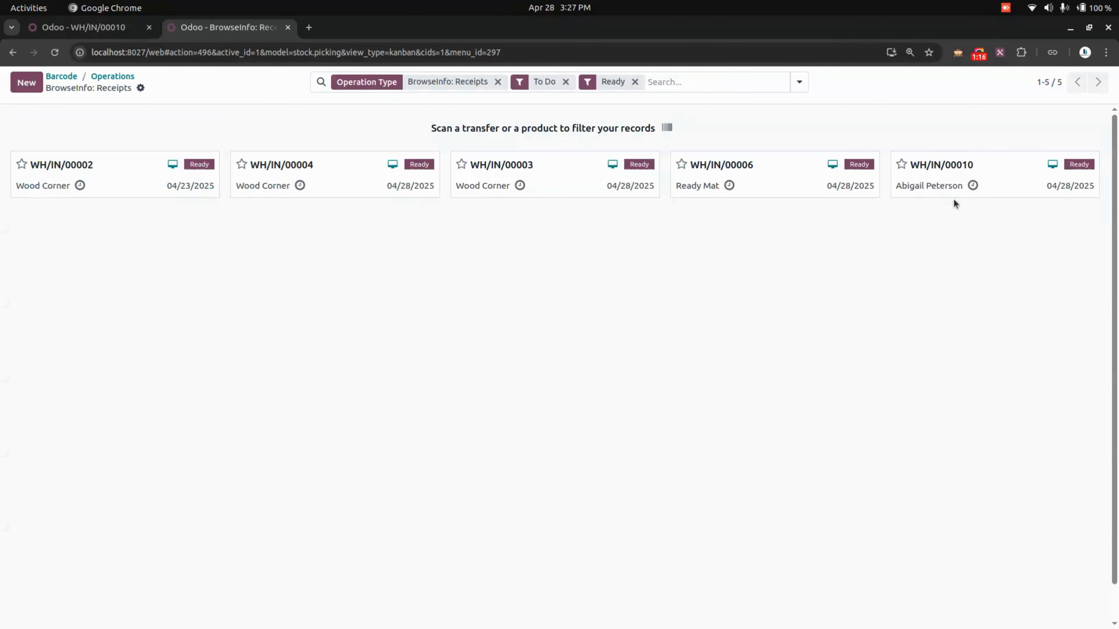
pyautogui.click(1011, 168)
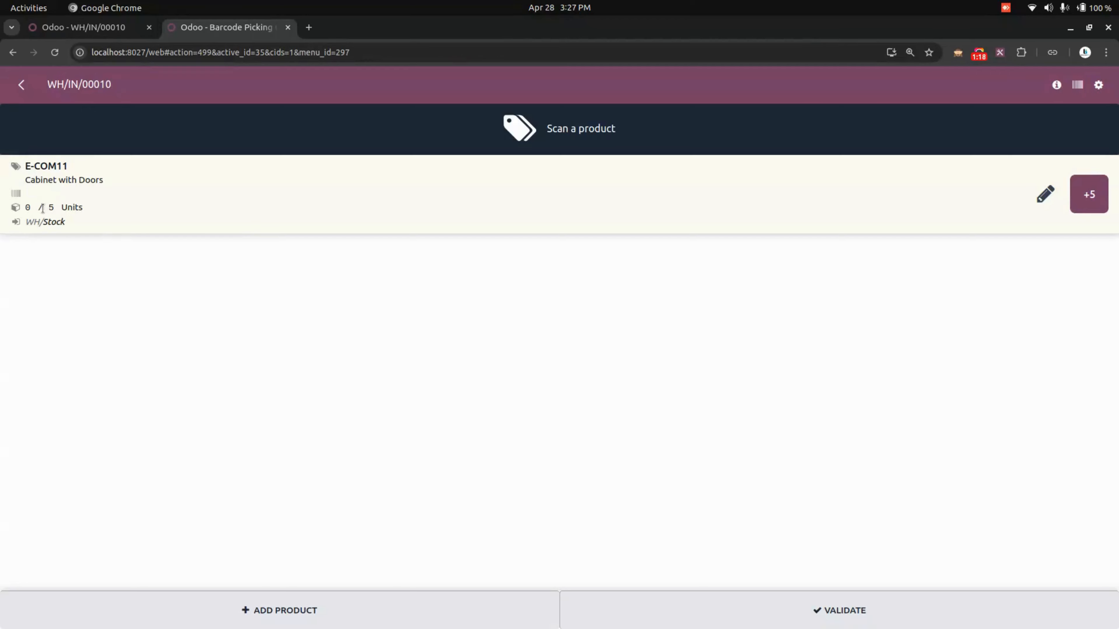
# Edit the Cabinet with Doors line of the receipt and assign lot number 102
pyautogui.click(1046, 195)
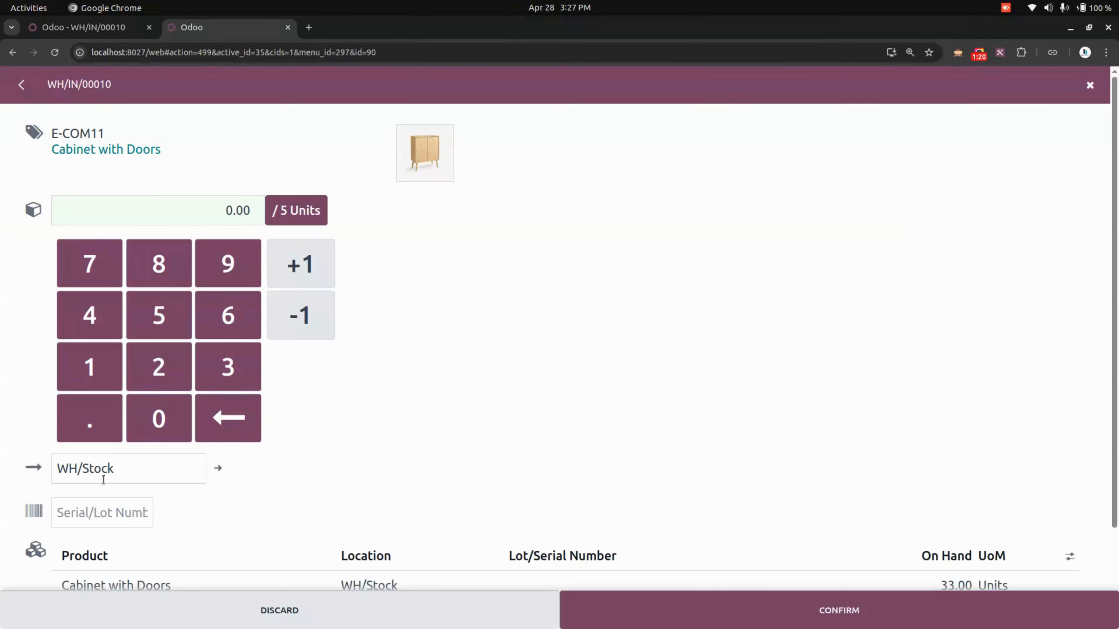
pyautogui.click(101, 506)
pyautogui.scroll(-2, 101, 506)
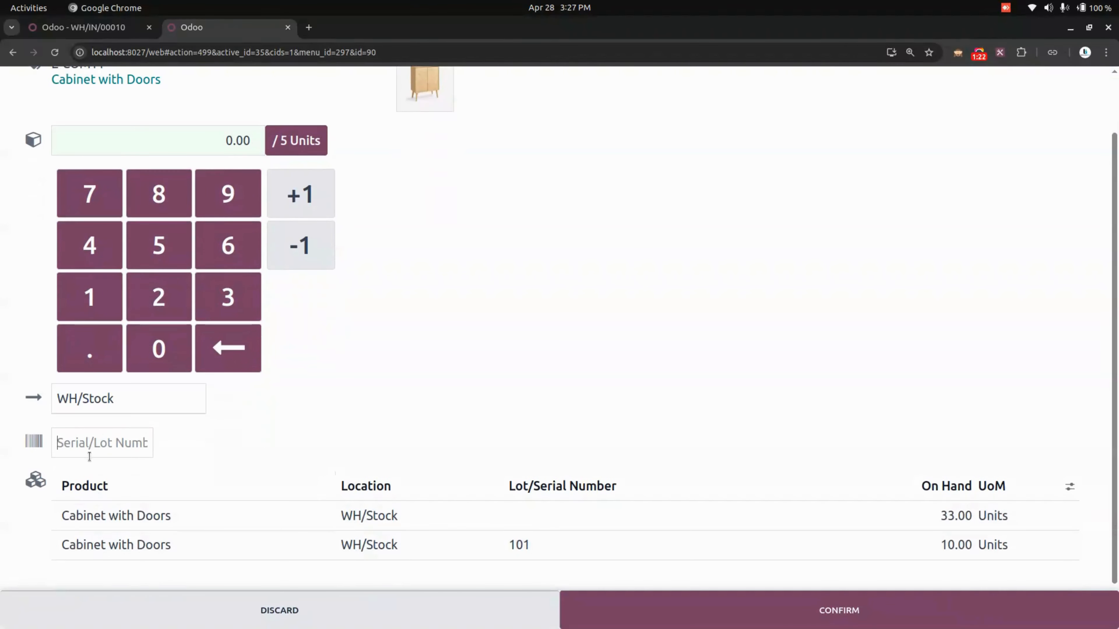
pyautogui.scroll(-1, 298, 435)
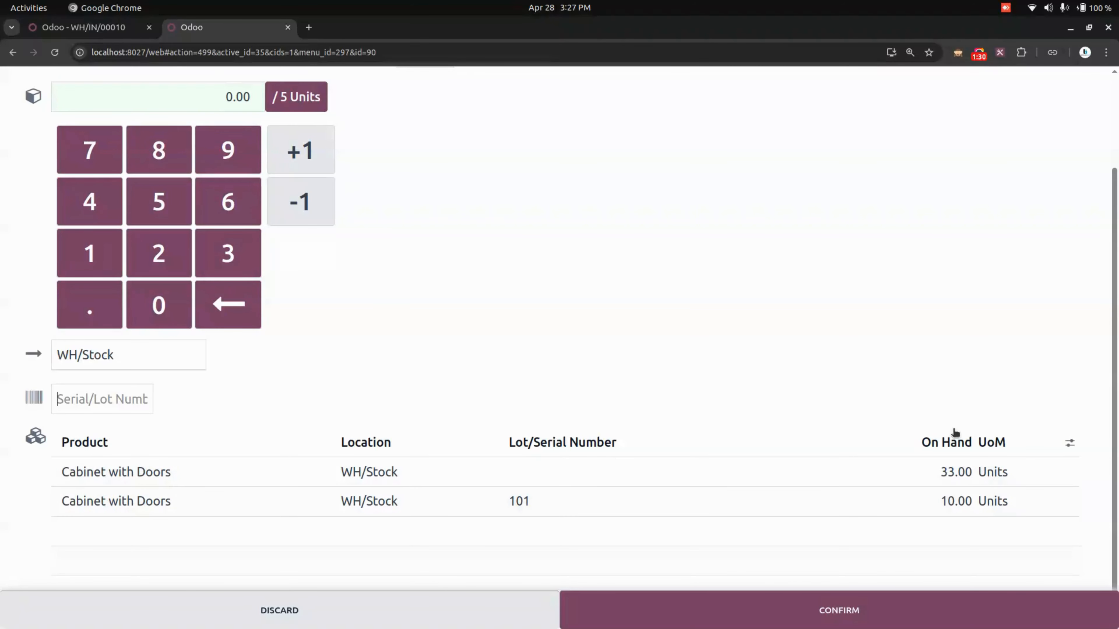
pyautogui.click(95, 394)
pyautogui.write('102')
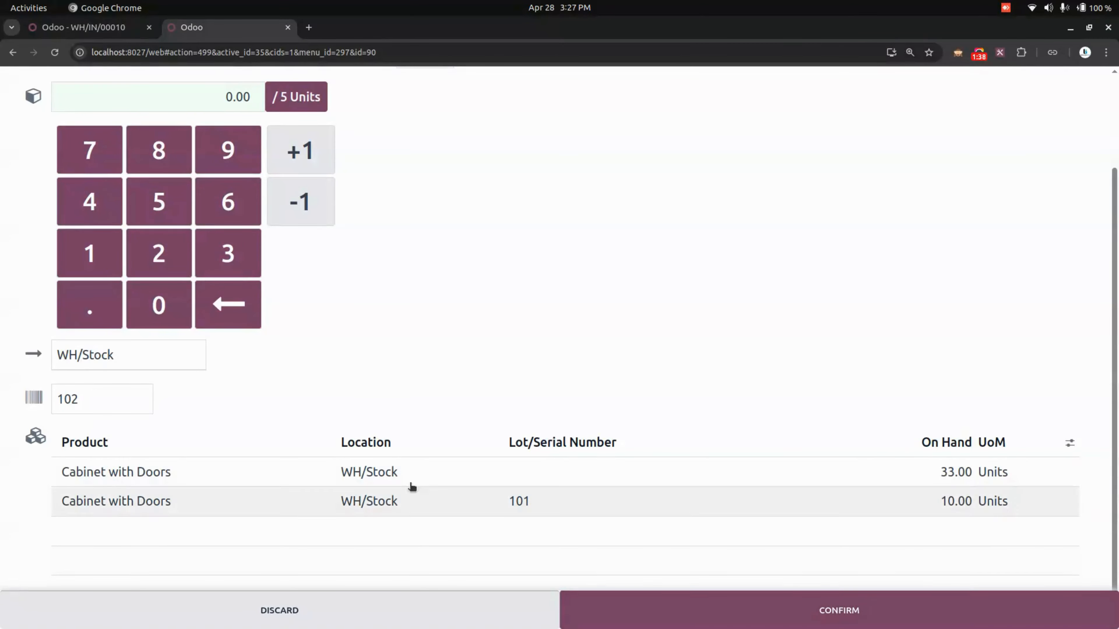
# Try entering a received quantity of 5, adjust it up and down by one unit, and clear it
pyautogui.scroll(3, 292, 367)
pyautogui.click(226, 211)
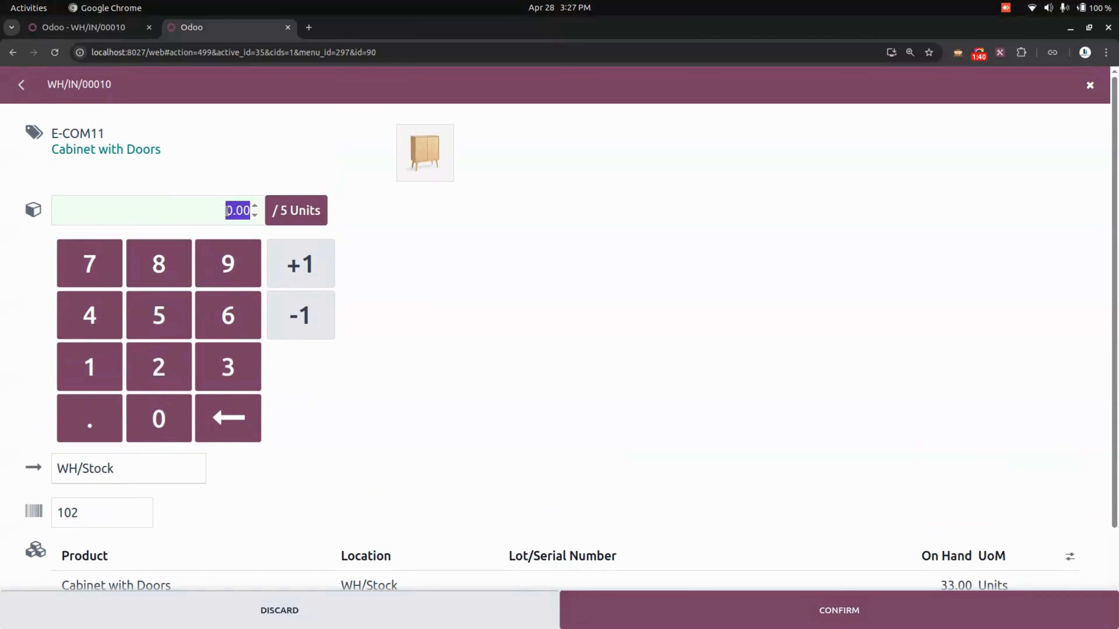
pyautogui.click(159, 315)
pyautogui.click(300, 263)
pyautogui.click(298, 303)
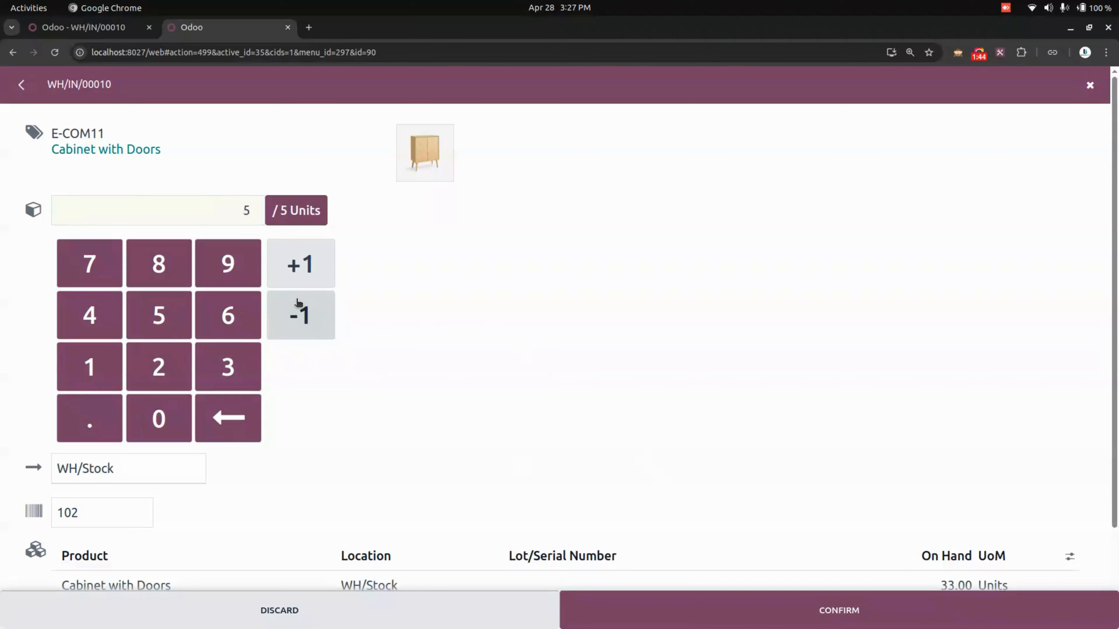
pyautogui.click(228, 418)
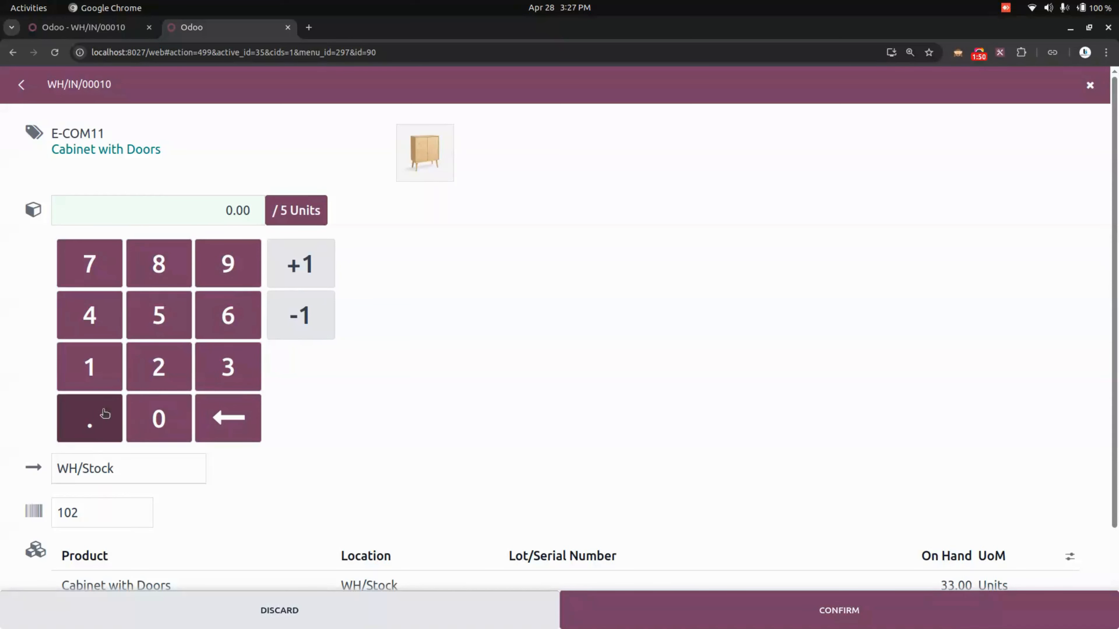
# Count the received quantity up in single units to 5, confirm the line and validate the receipt
pyautogui.click(308, 269)
pyautogui.click(309, 269)
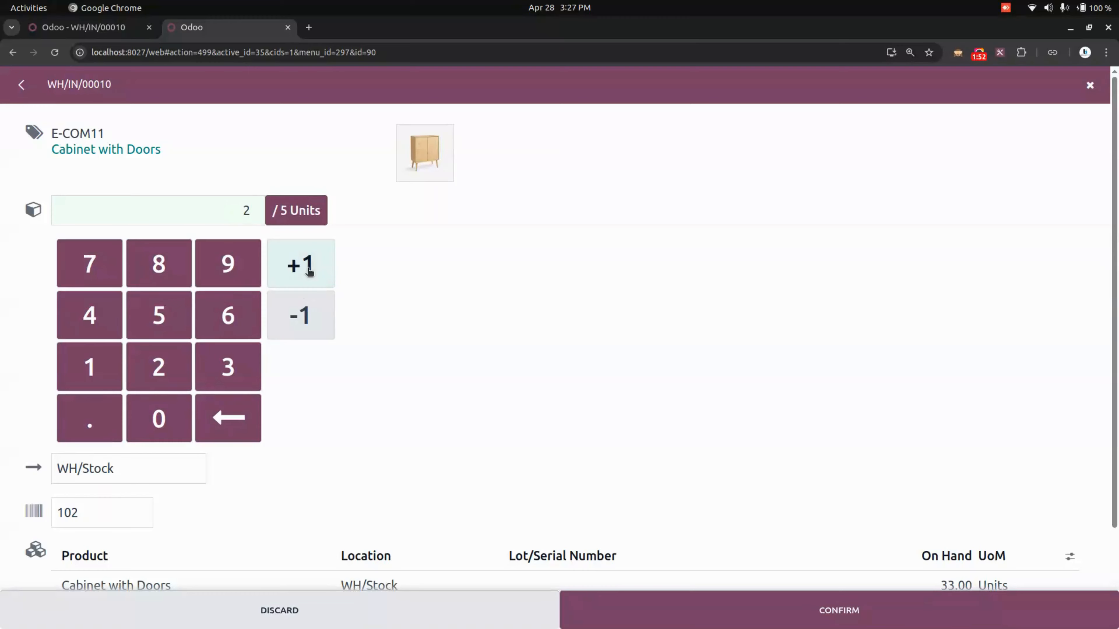
pyautogui.click(309, 270)
pyautogui.click(311, 271)
pyautogui.click(311, 272)
pyautogui.click(755, 626)
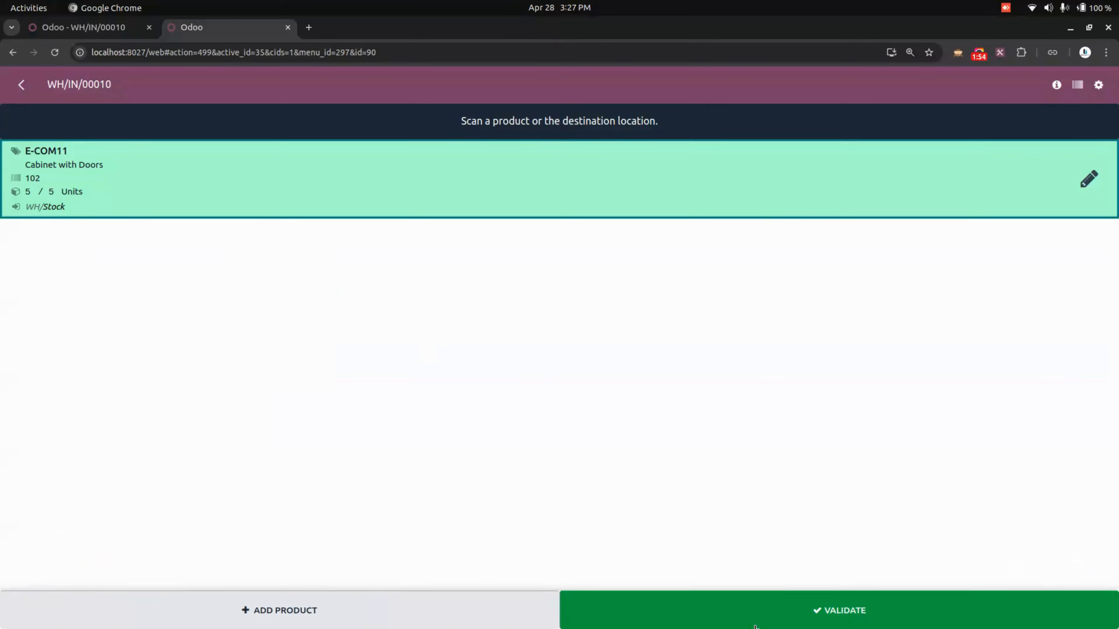
pyautogui.click(761, 598)
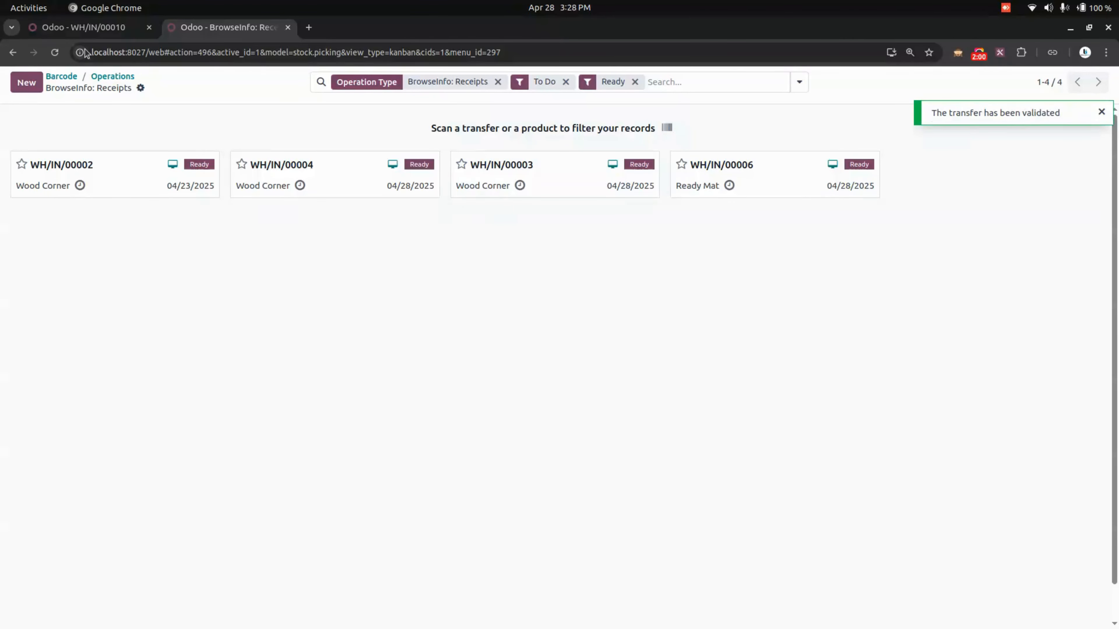
# Reload receipt WH/IN/00010 to check its status, and review the on-hand quantity of lot 102 of Cabinet with Doors
pyautogui.click(107, 28)
pyautogui.click(55, 52)
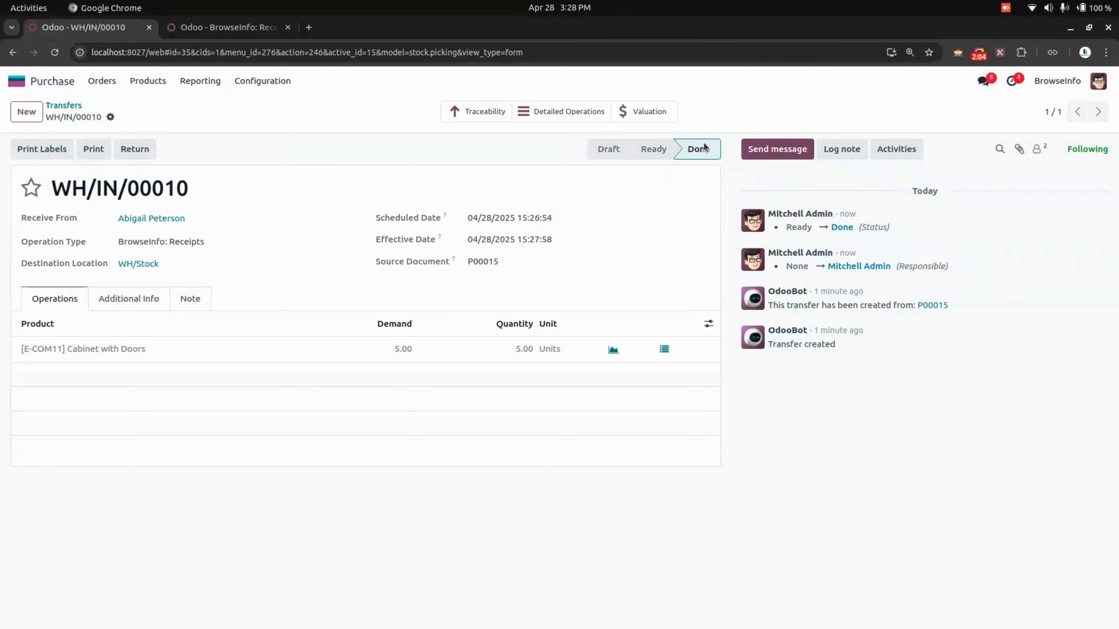
pyautogui.click(152, 83)
pyautogui.click(156, 105)
pyautogui.click(165, 181)
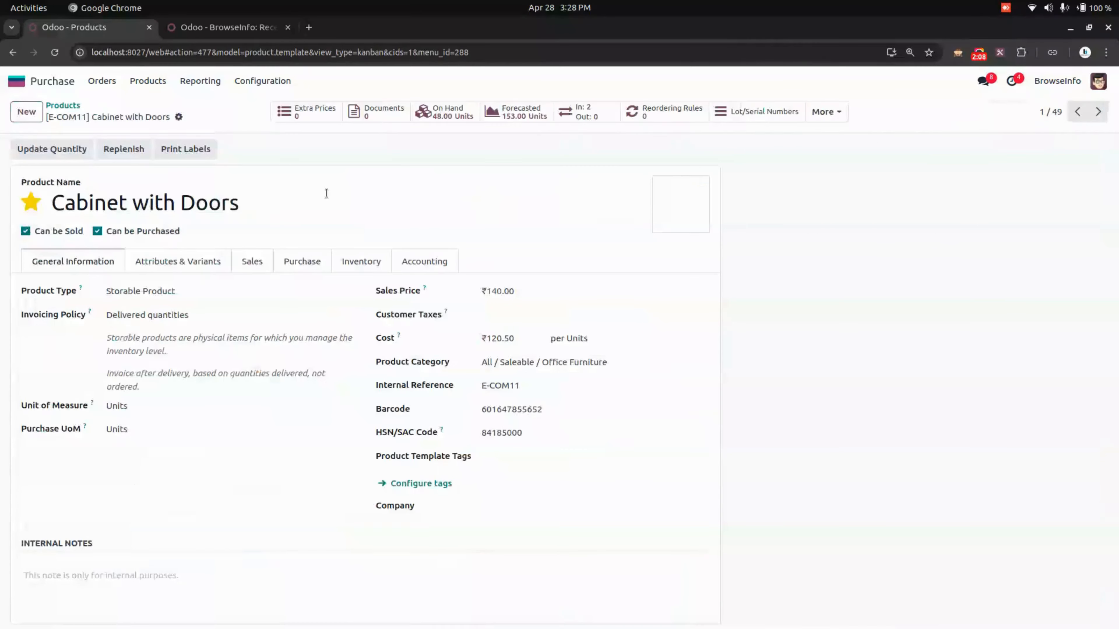
pyautogui.click(712, 112)
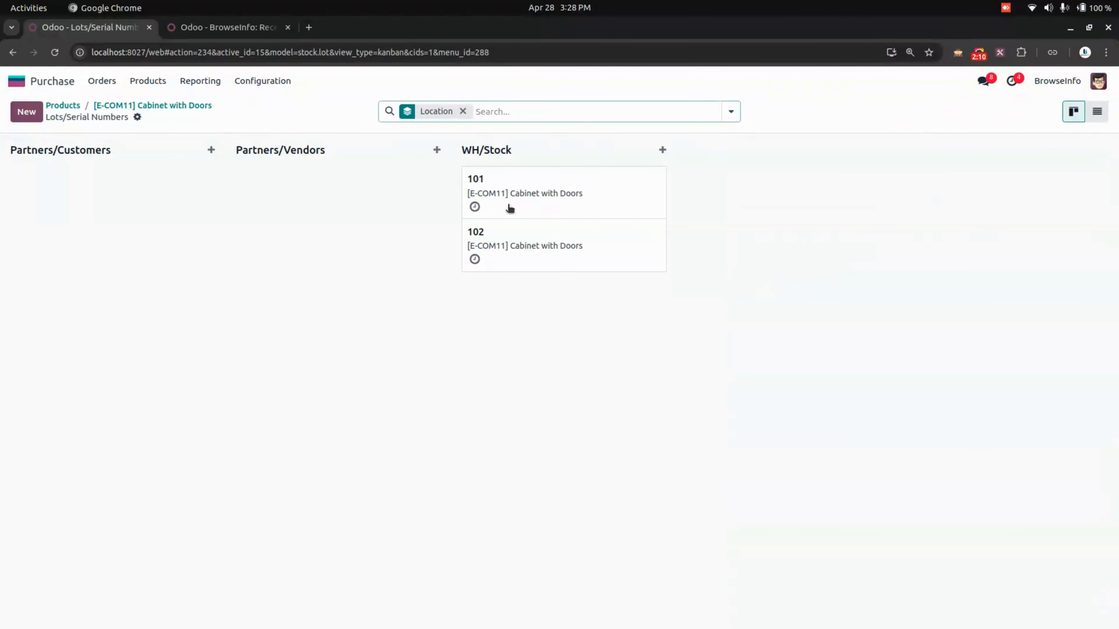
pyautogui.click(605, 244)
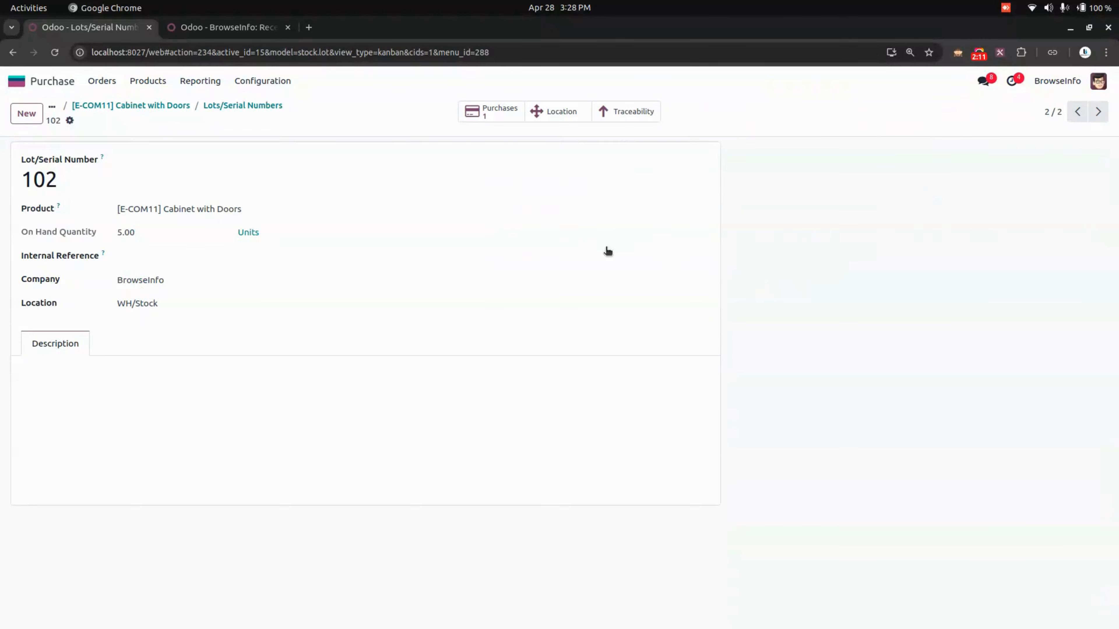
pyautogui.doubleClick(118, 231)
# Create a new quotation in Sales and select an individual consumer as the customer
pyautogui.click(17, 81)
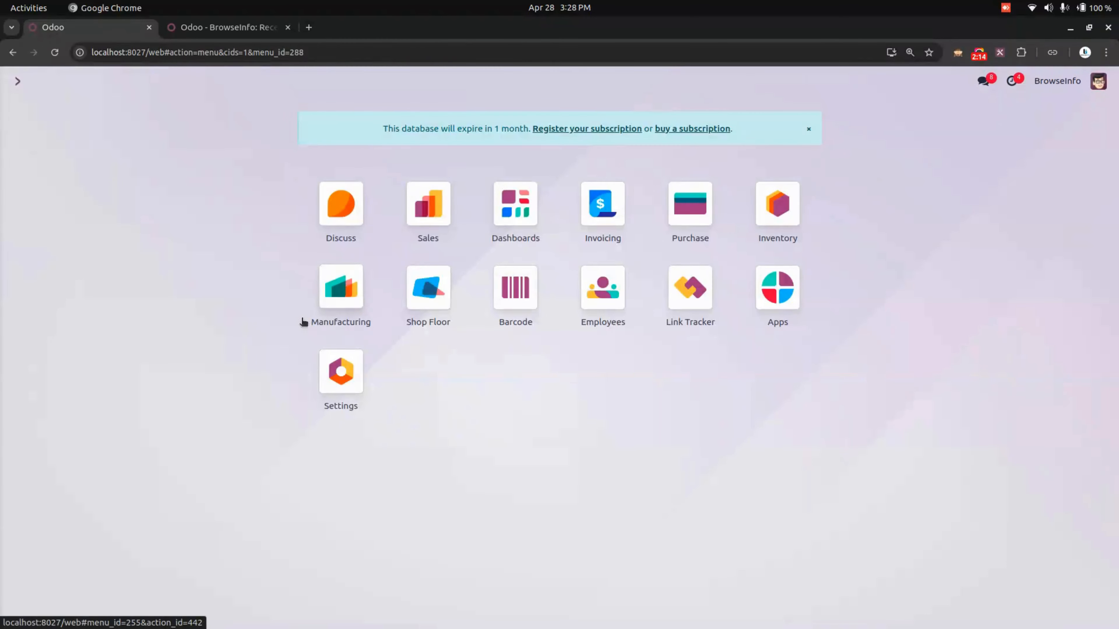
pyautogui.click(414, 215)
pyautogui.click(27, 112)
pyautogui.click(159, 218)
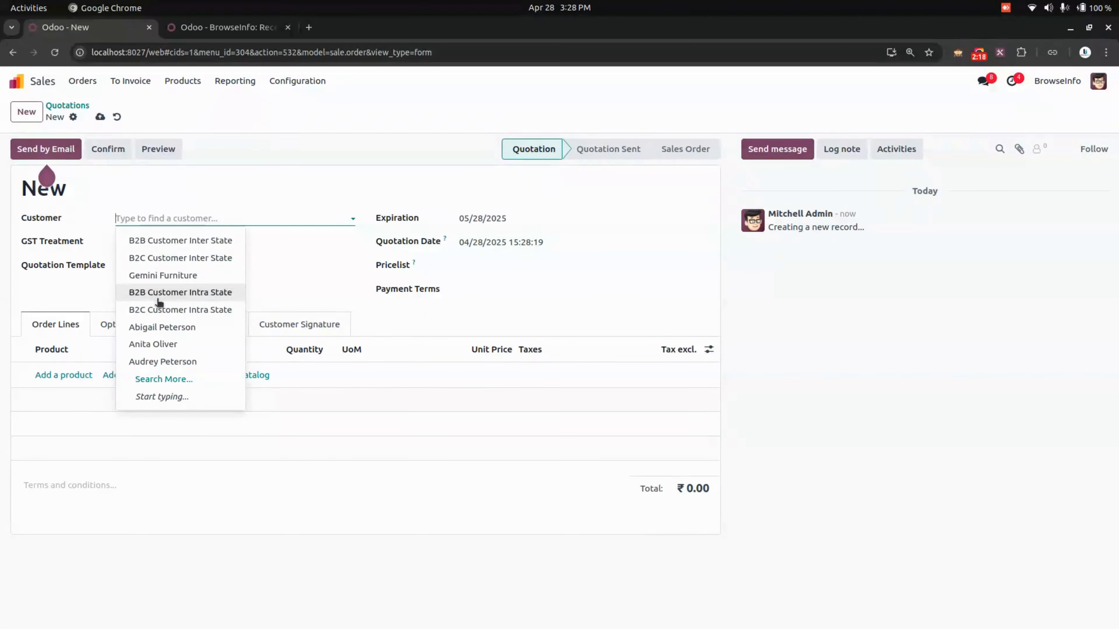
pyautogui.click(159, 293)
pyautogui.click(185, 218)
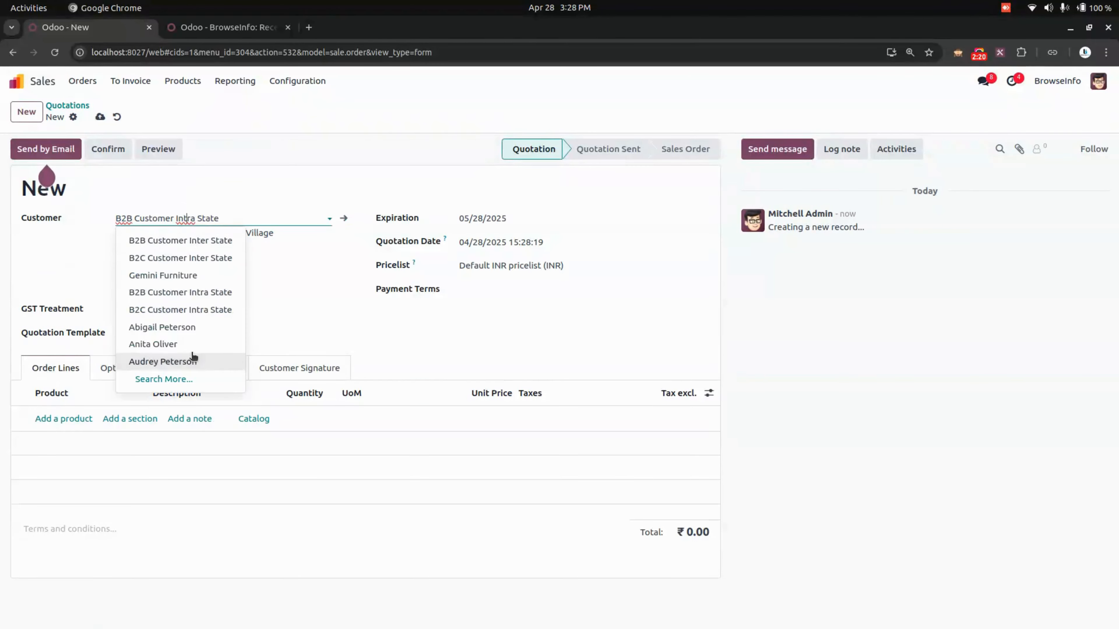
pyautogui.click(176, 344)
# Add 3 units of [E-COM11] Cabinet with Doors to the quotation and confirm the sales order
pyautogui.click(52, 375)
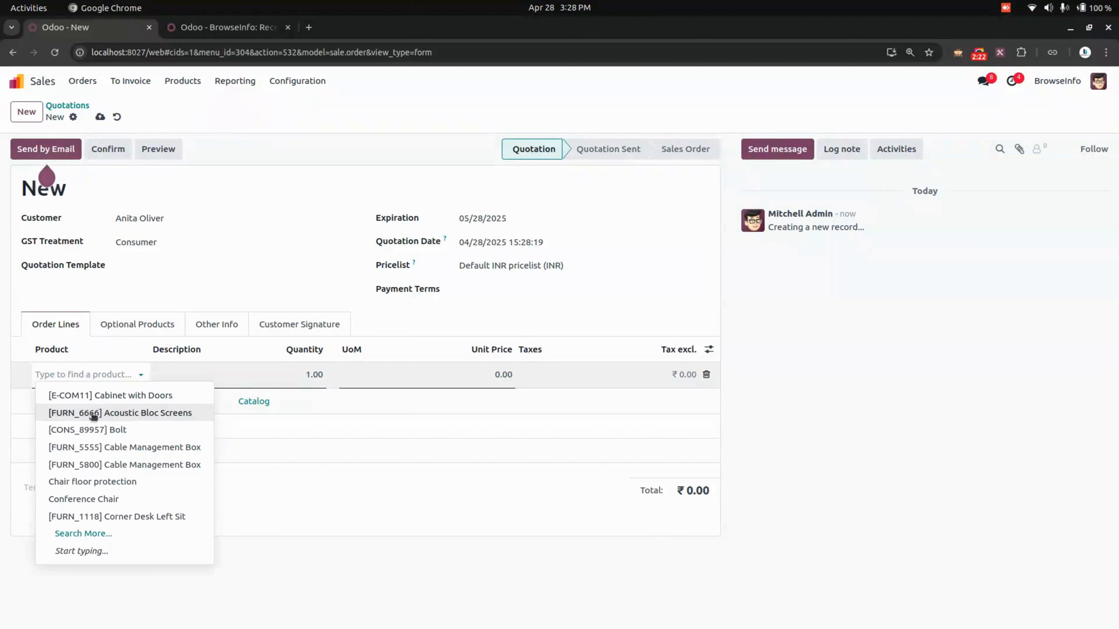
pyautogui.click(99, 395)
pyautogui.click(301, 380)
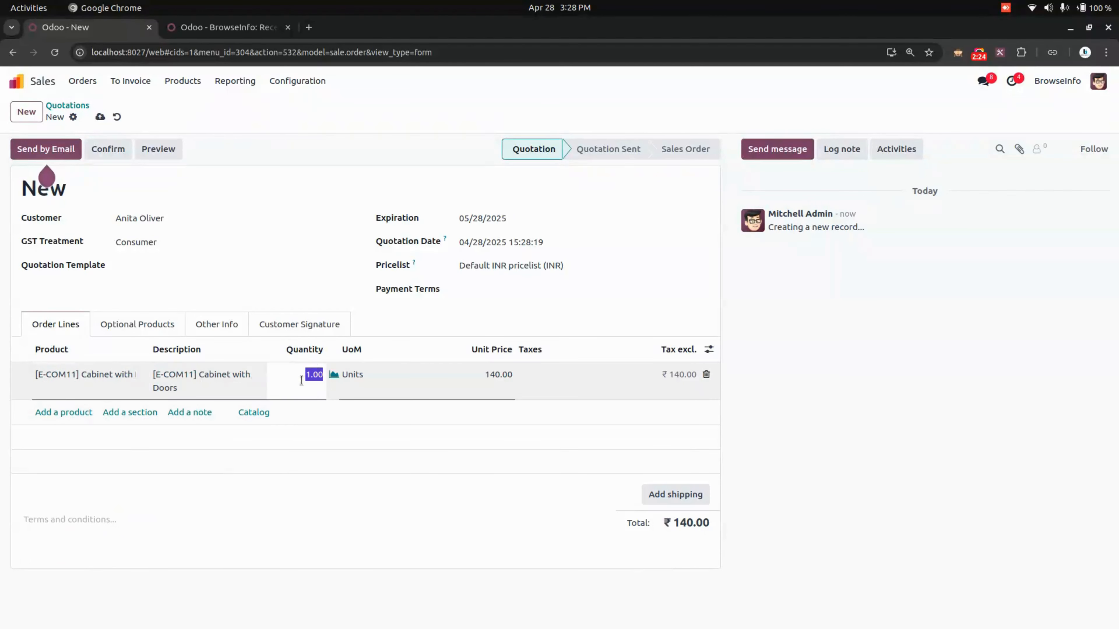
pyautogui.write('3')
pyautogui.click(179, 194)
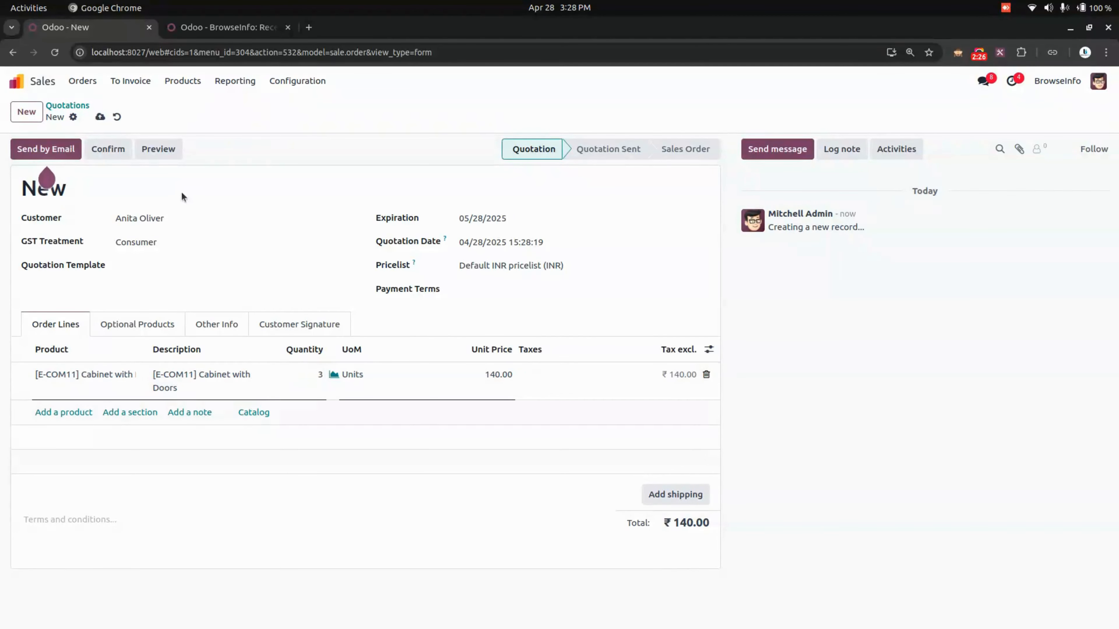
pyautogui.click(118, 150)
# Open the sales order's delivery, and open the same transfer WH/OUT/00017 from the Delivery Orders in Barcode
pyautogui.click(568, 114)
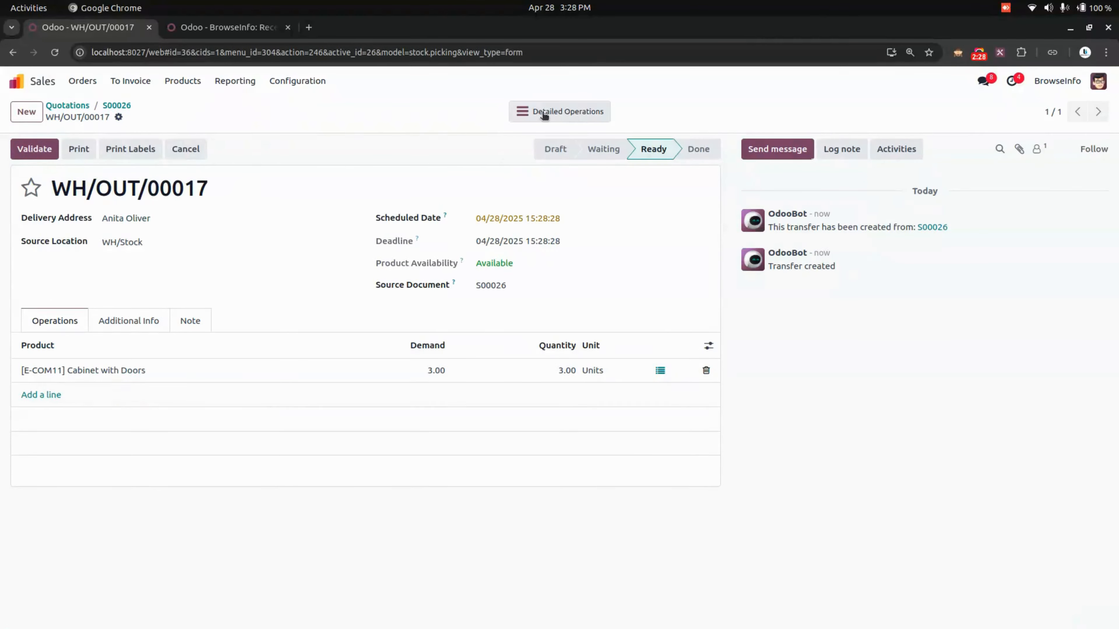
pyautogui.click(239, 28)
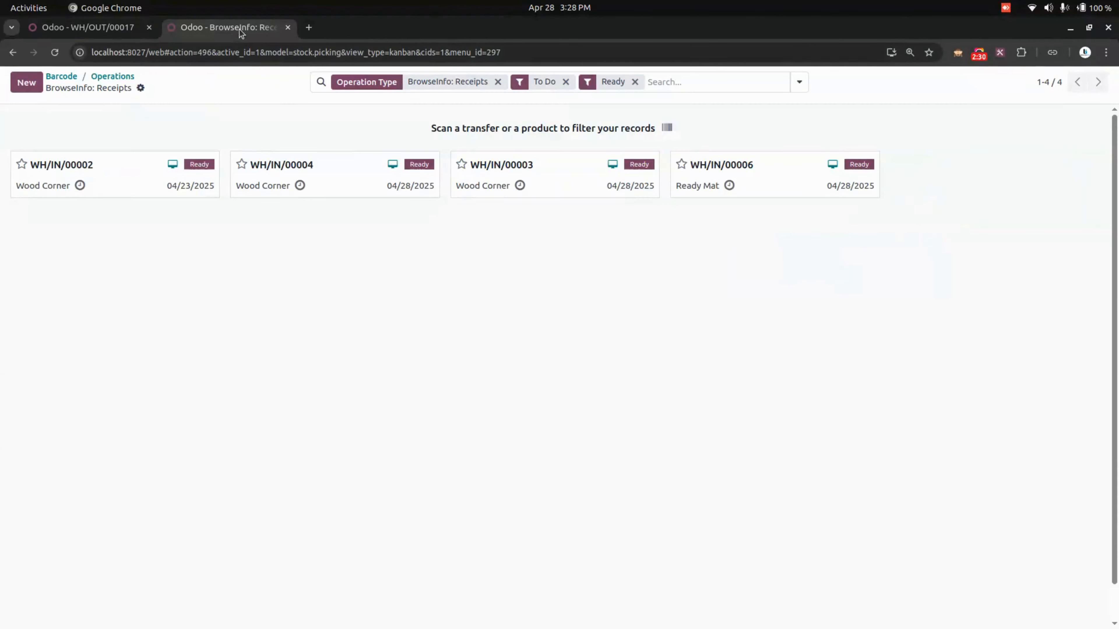
pyautogui.click(64, 77)
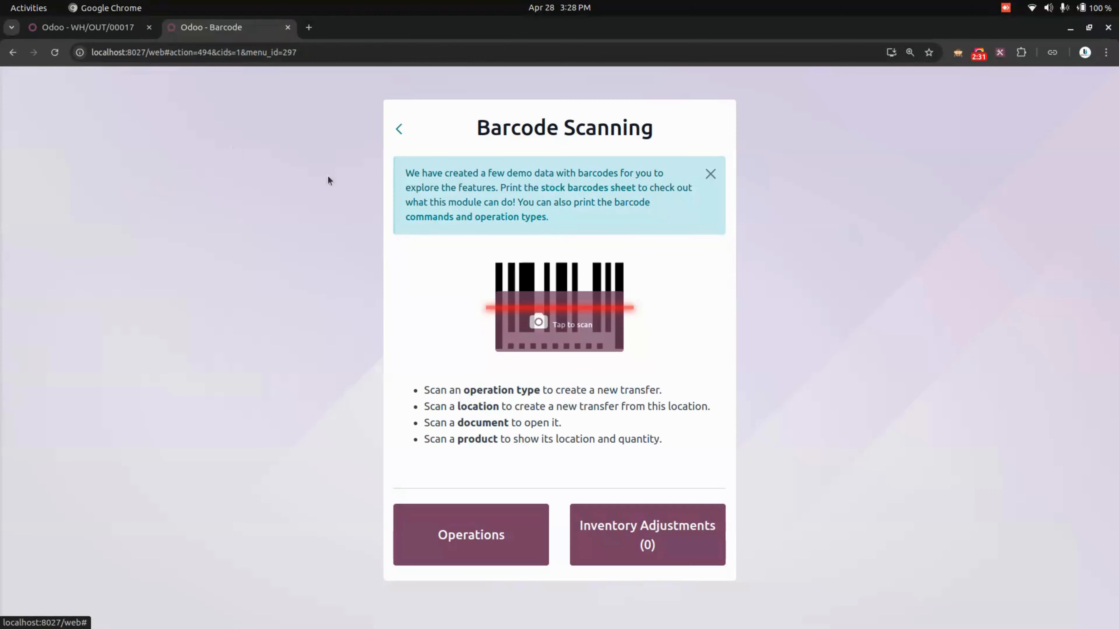
pyautogui.click(470, 546)
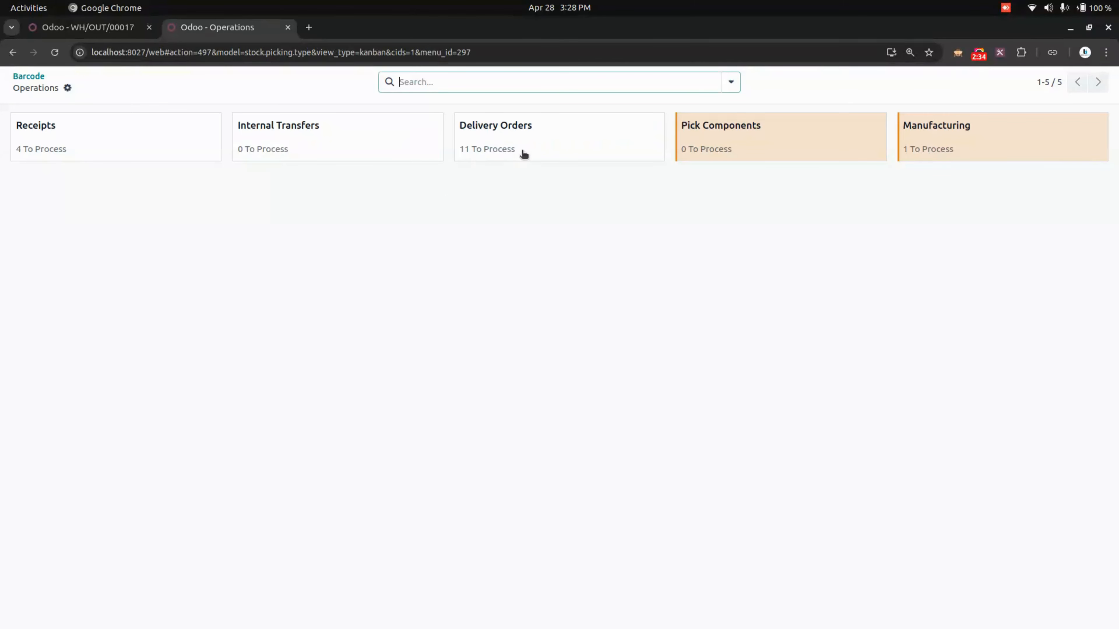
pyautogui.click(520, 137)
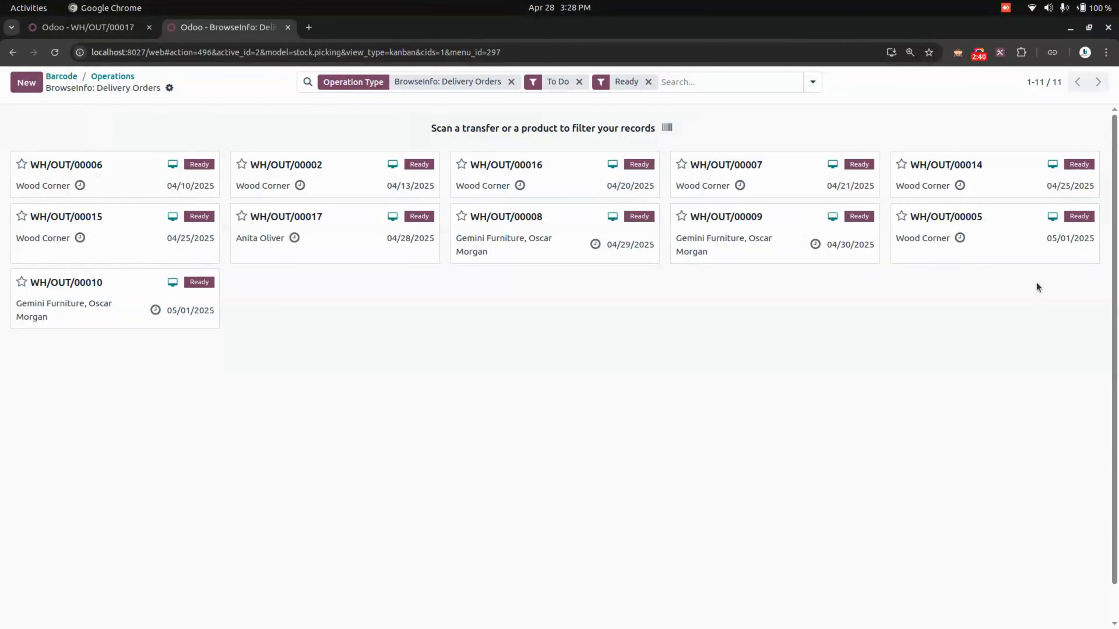
pyautogui.click(347, 247)
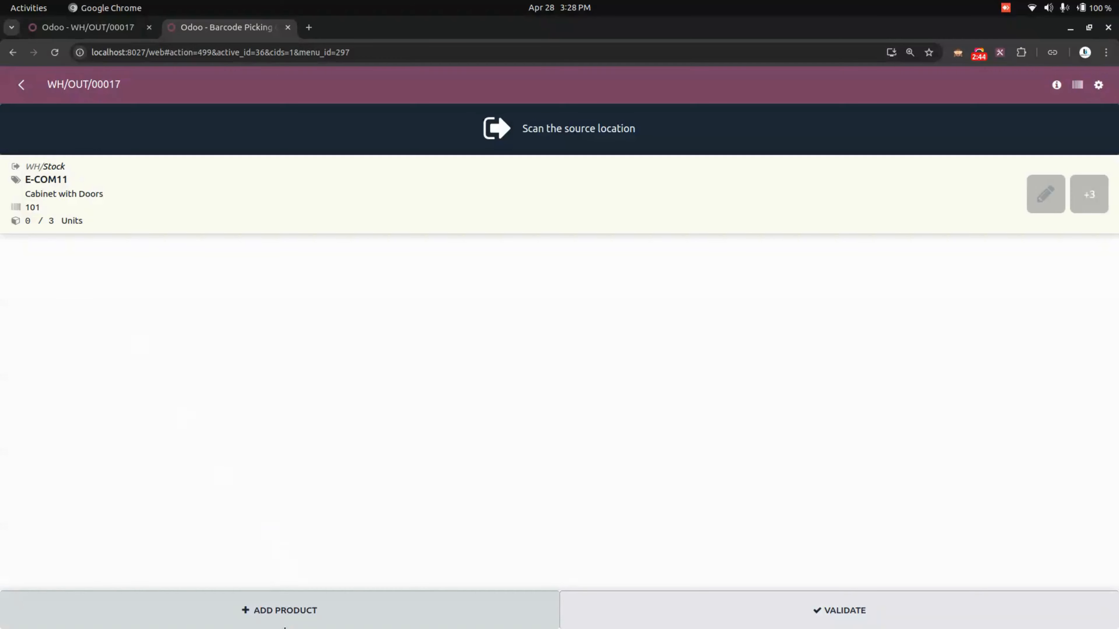
# Start a new product line on WH/OUT/00017 for Cabinet with Doors and set its quantity to 3 units
pyautogui.click(285, 615)
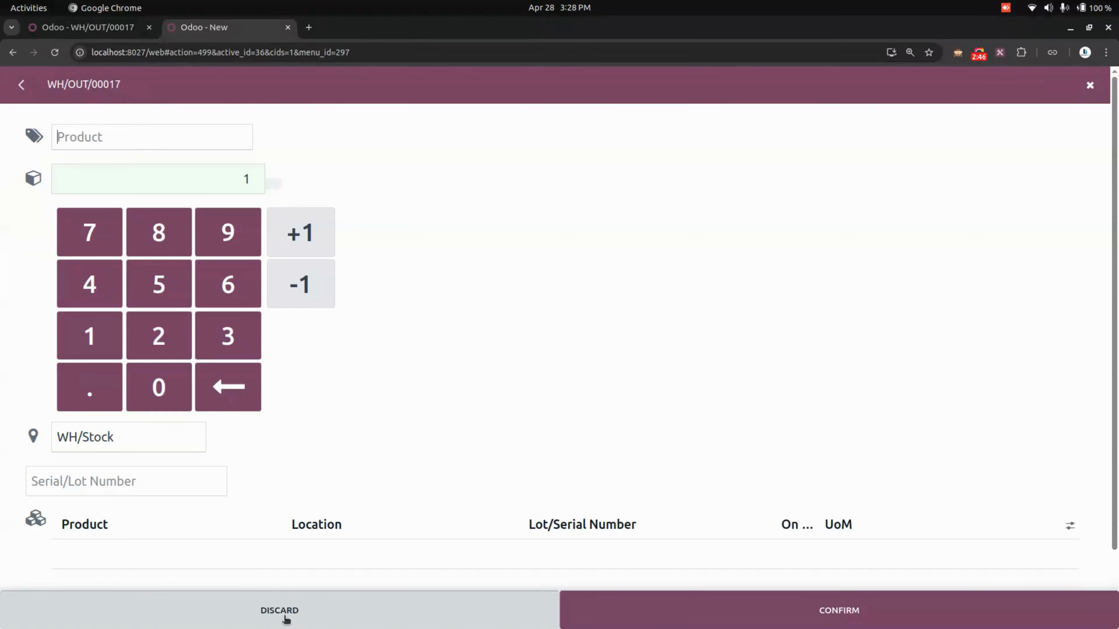
pyautogui.click(120, 138)
pyautogui.click(120, 162)
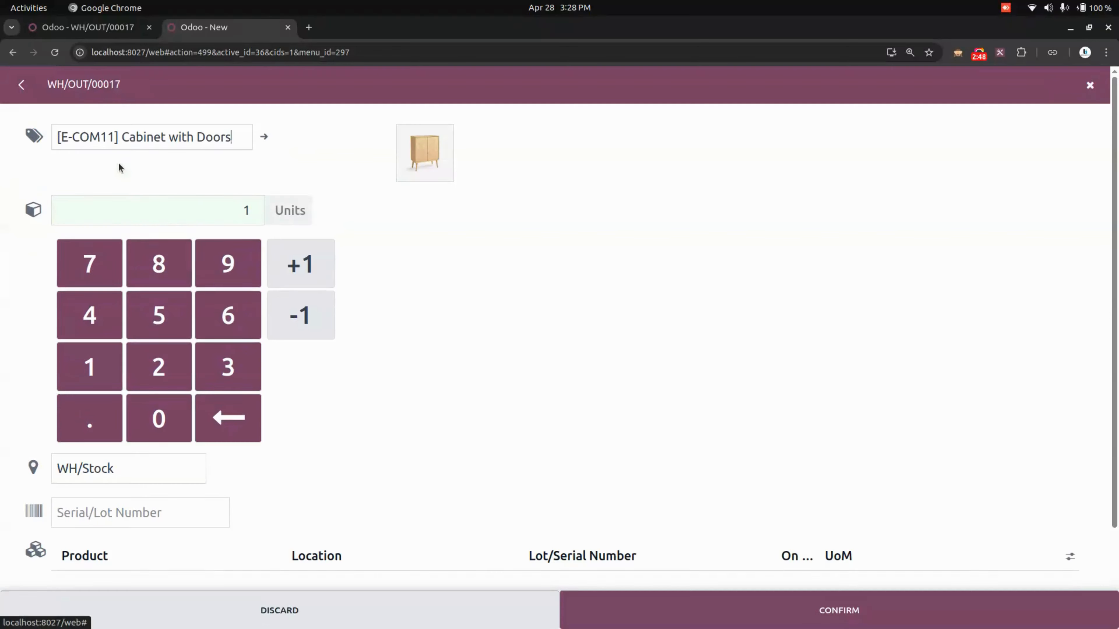
pyautogui.click(239, 212)
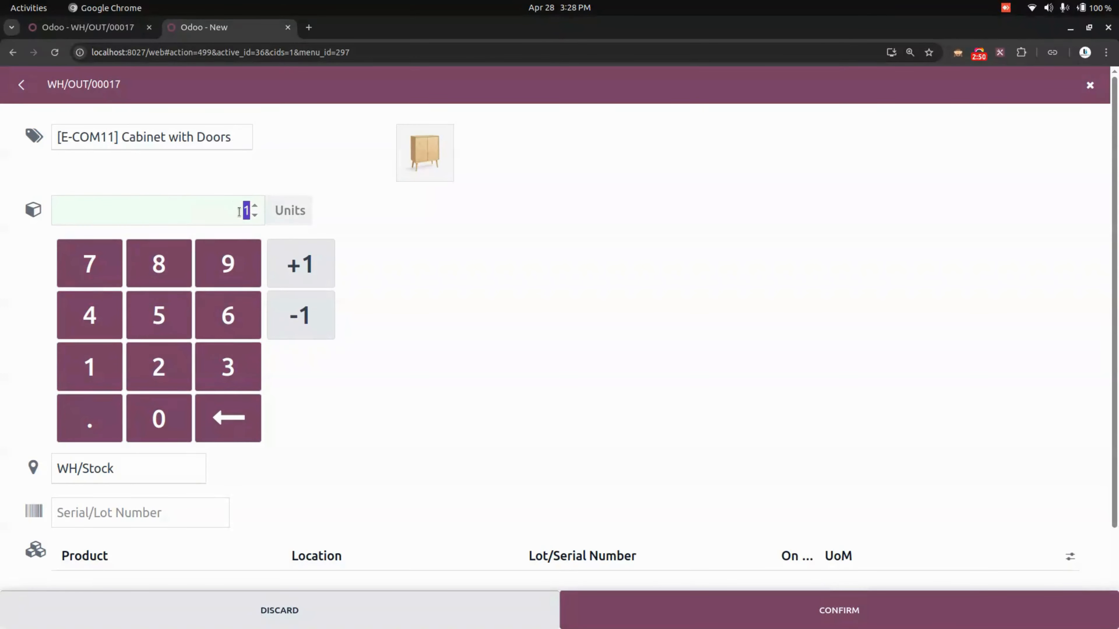
pyautogui.click(230, 368)
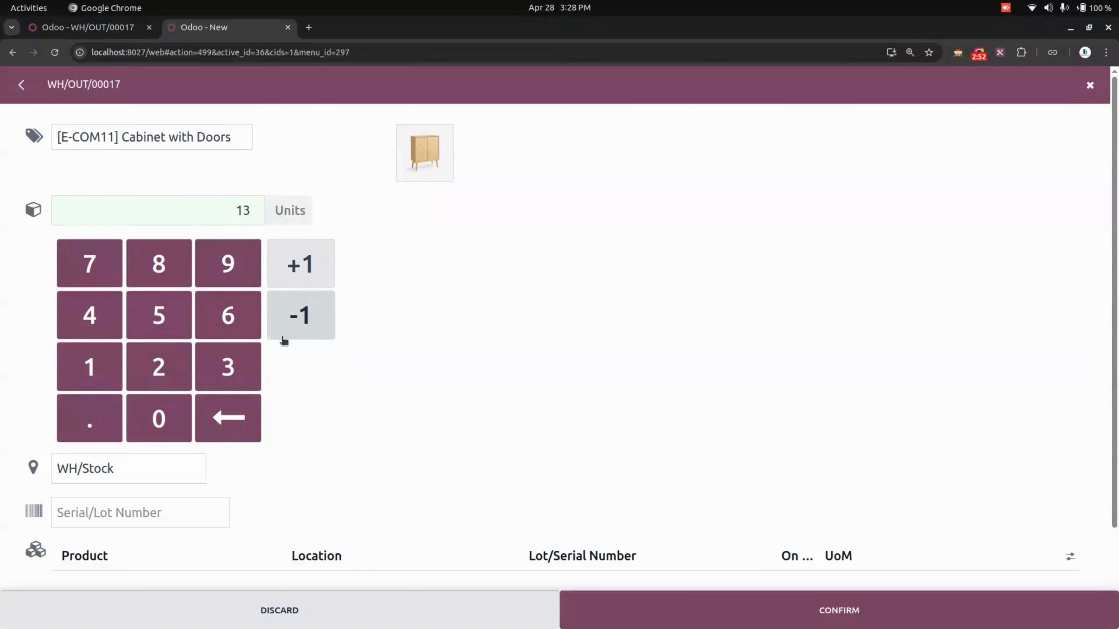
pyautogui.click(230, 401)
pyautogui.click(236, 368)
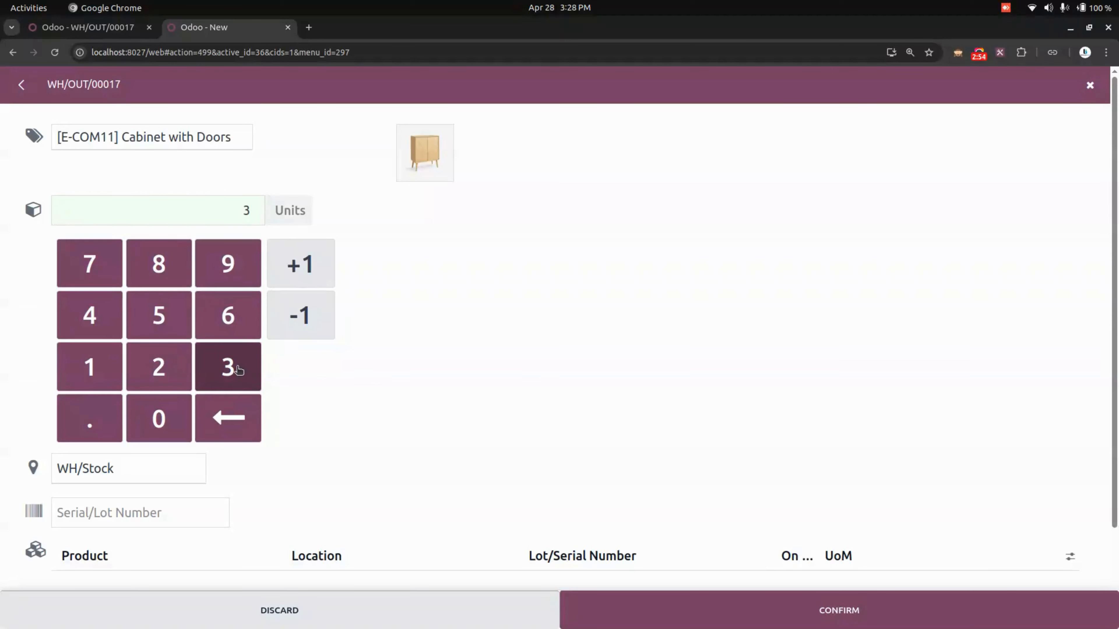
# Assign lot 102 to the new line and confirm it, and validate the delivery with its lot lines expanded
pyautogui.scroll(-2, 172, 481)
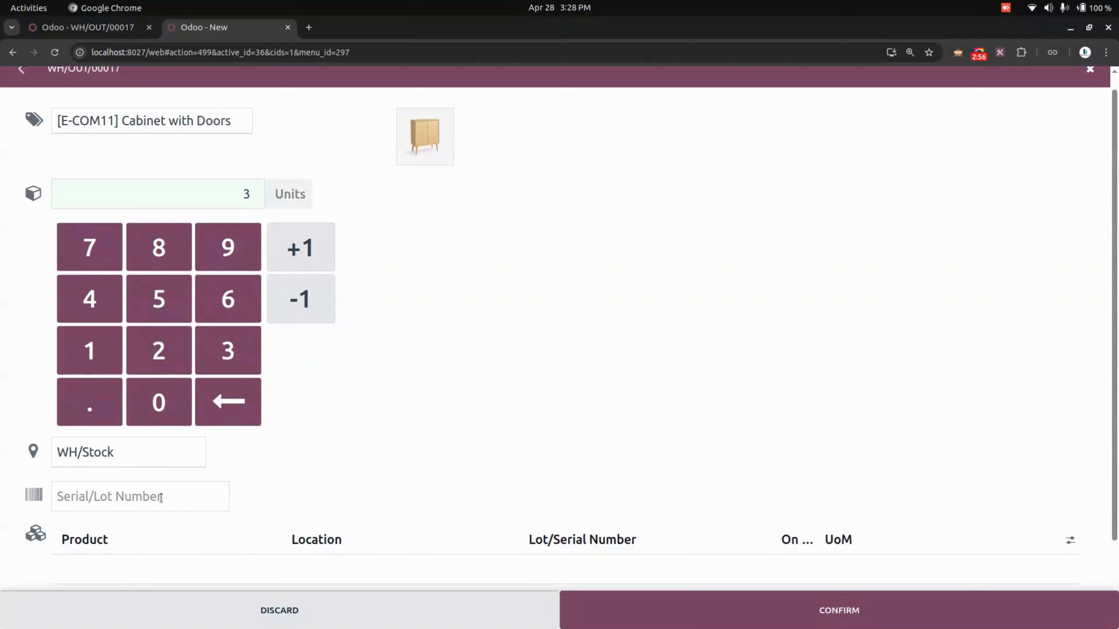
pyautogui.click(128, 440)
pyautogui.click(103, 488)
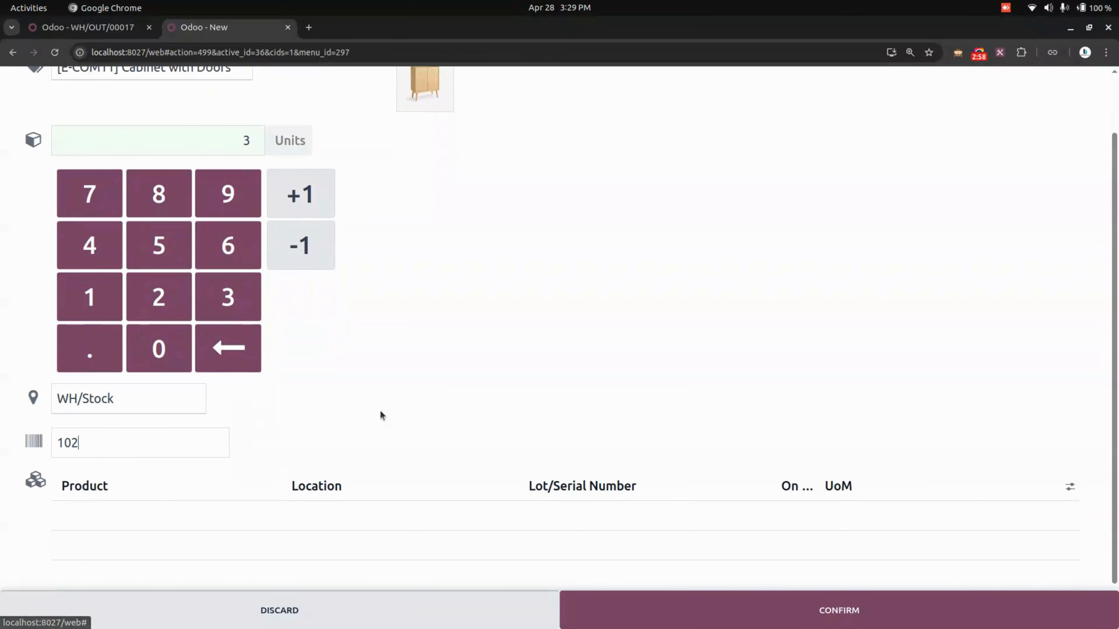
pyautogui.click(642, 610)
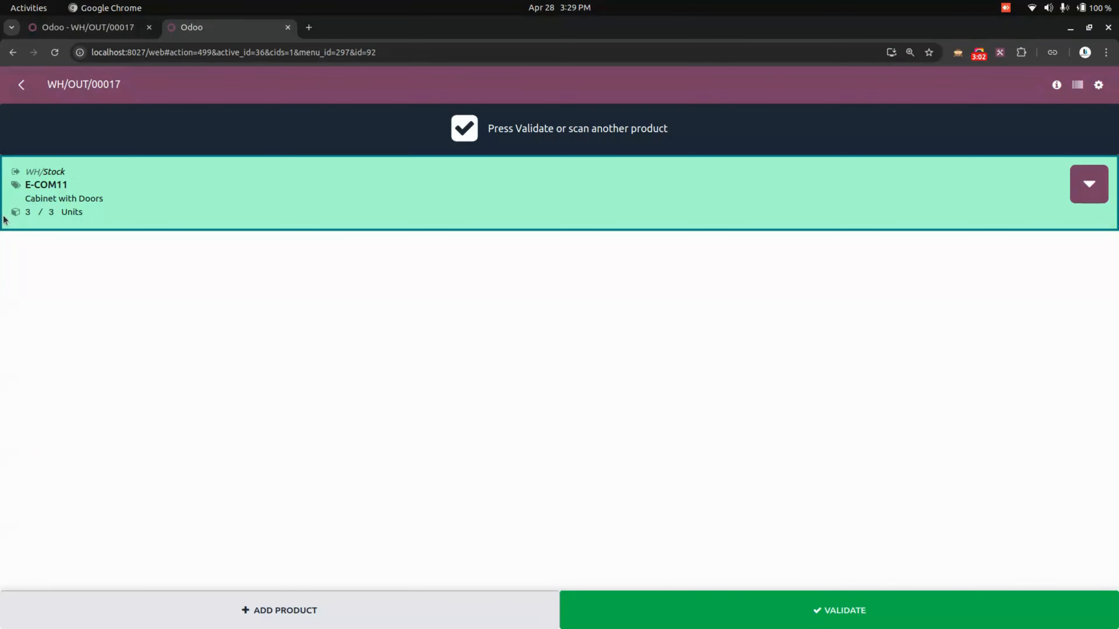
pyautogui.click(1089, 184)
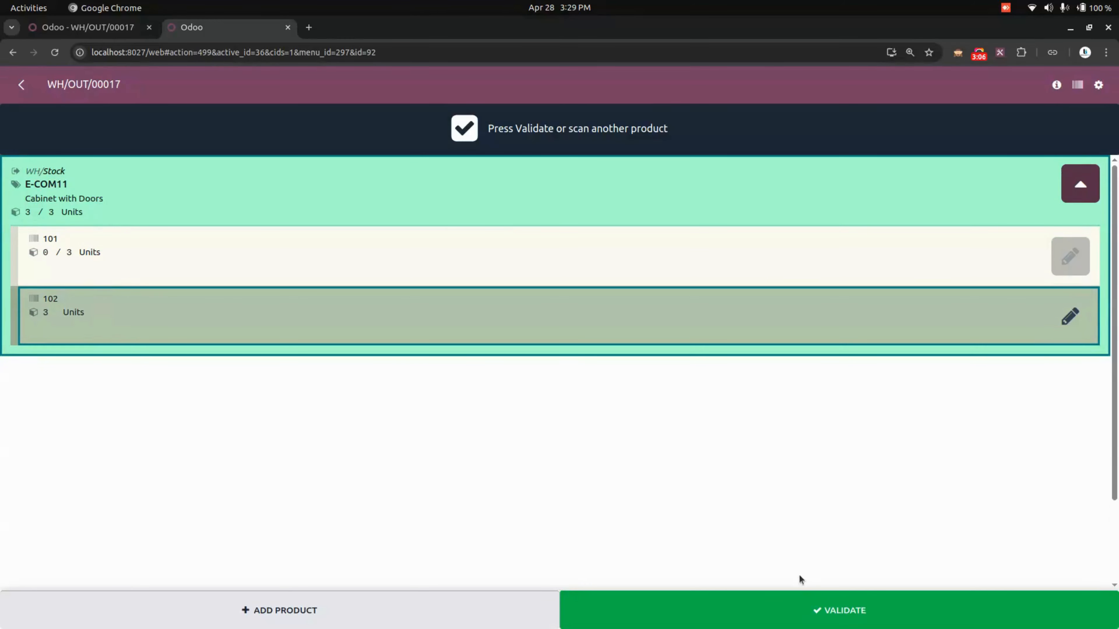
pyautogui.click(774, 622)
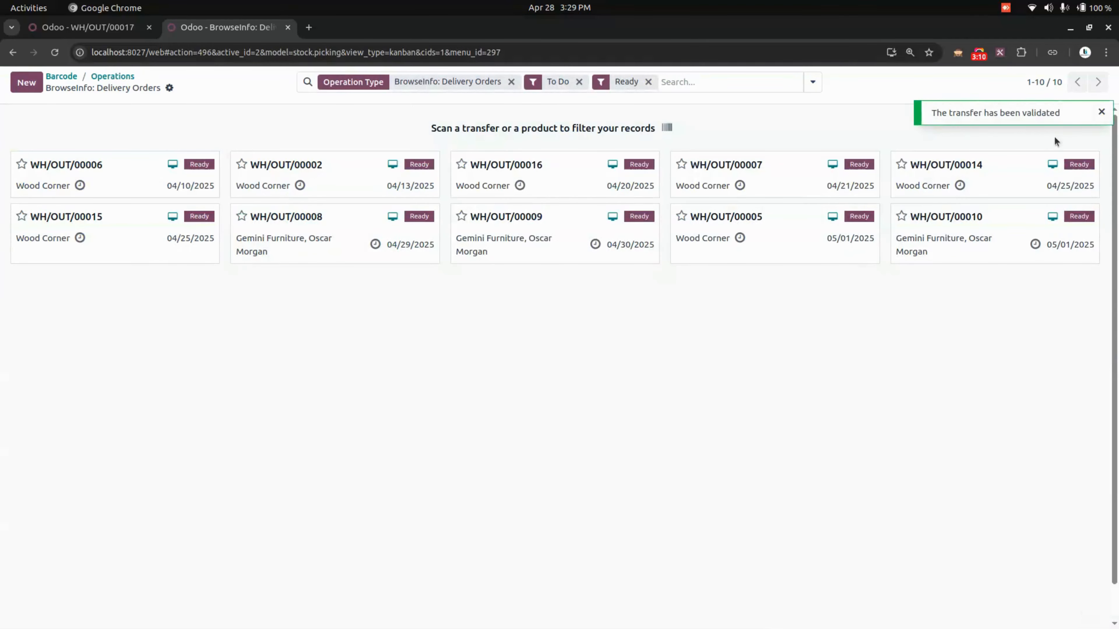
# Reload delivery WH/OUT/00017 to check its status, and review the lot picked for Cabinet with Doors
pyautogui.click(90, 29)
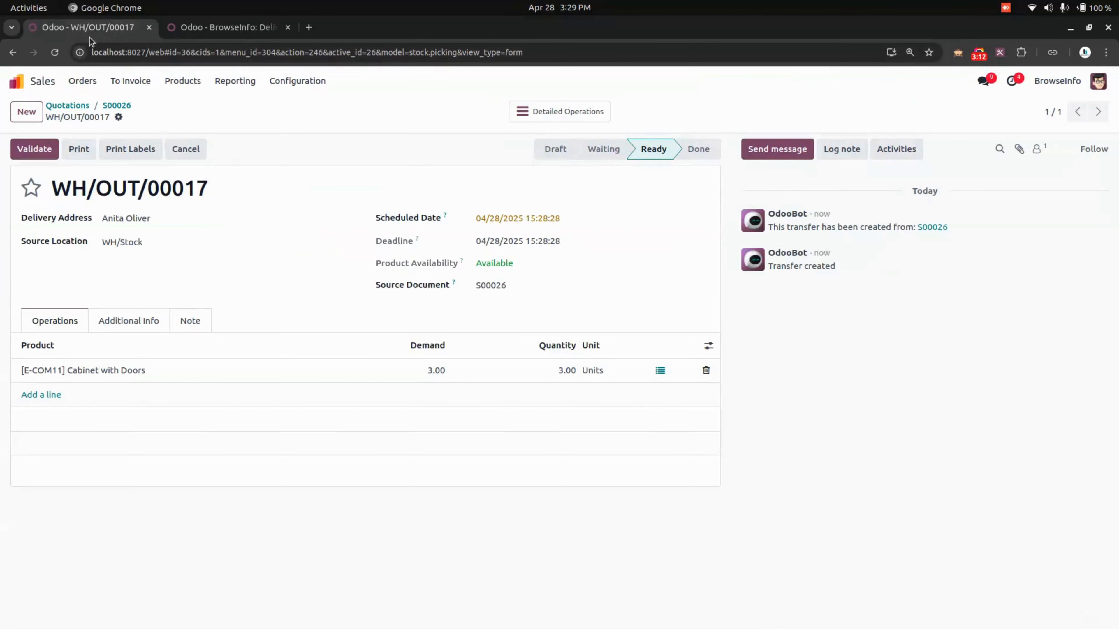
pyautogui.click(55, 52)
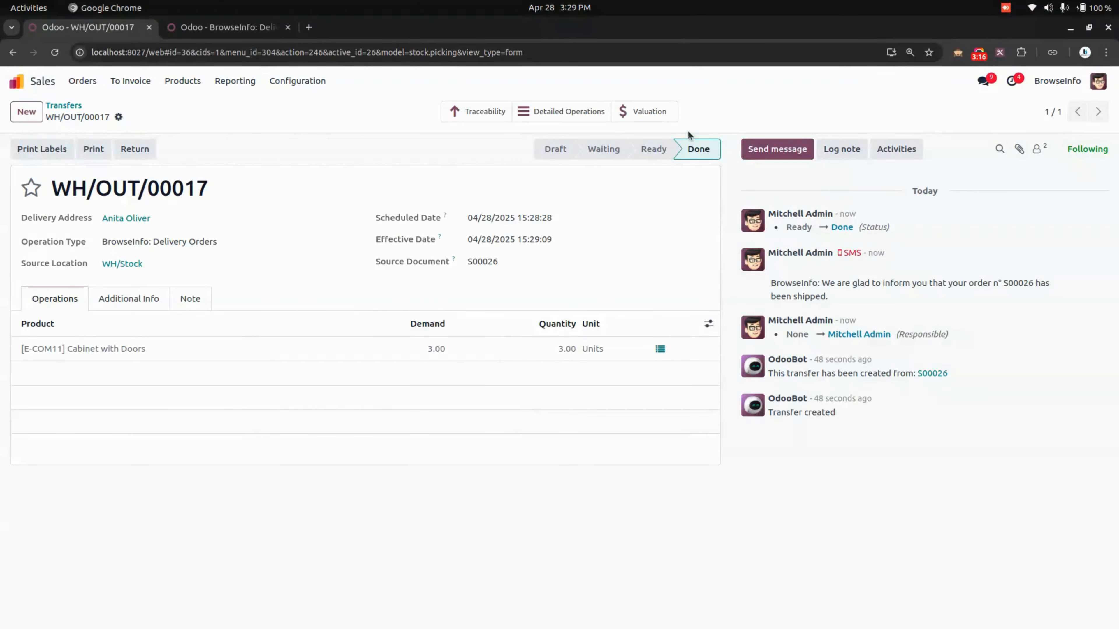
pyautogui.click(660, 349)
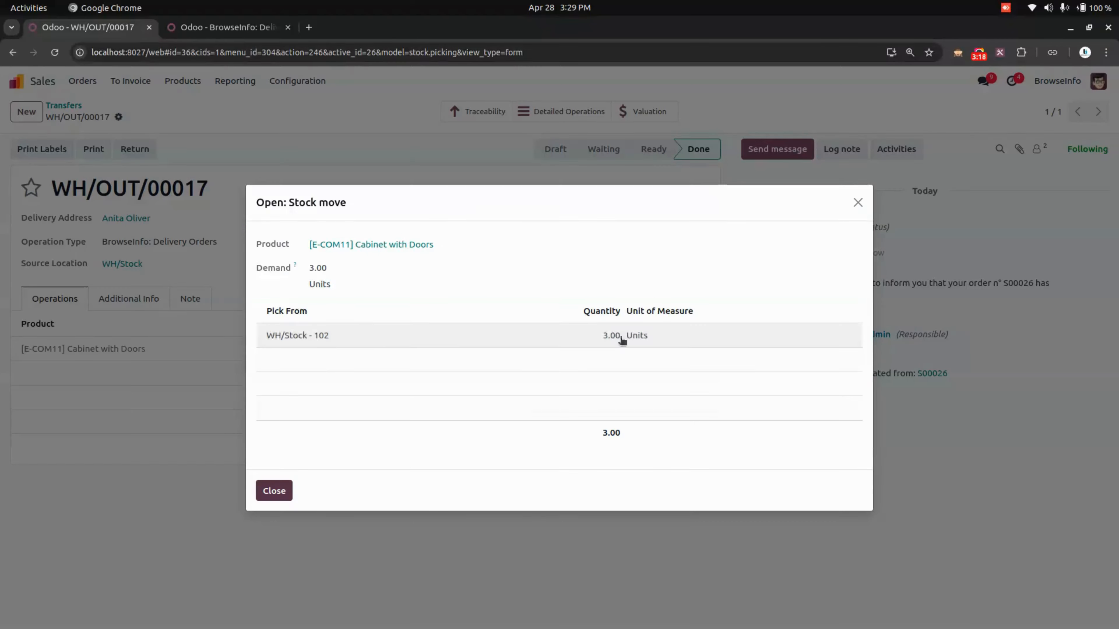
pyautogui.click(274, 490)
# Switch to the Manufacturing app and create a new manufacturing order
pyautogui.click(16, 81)
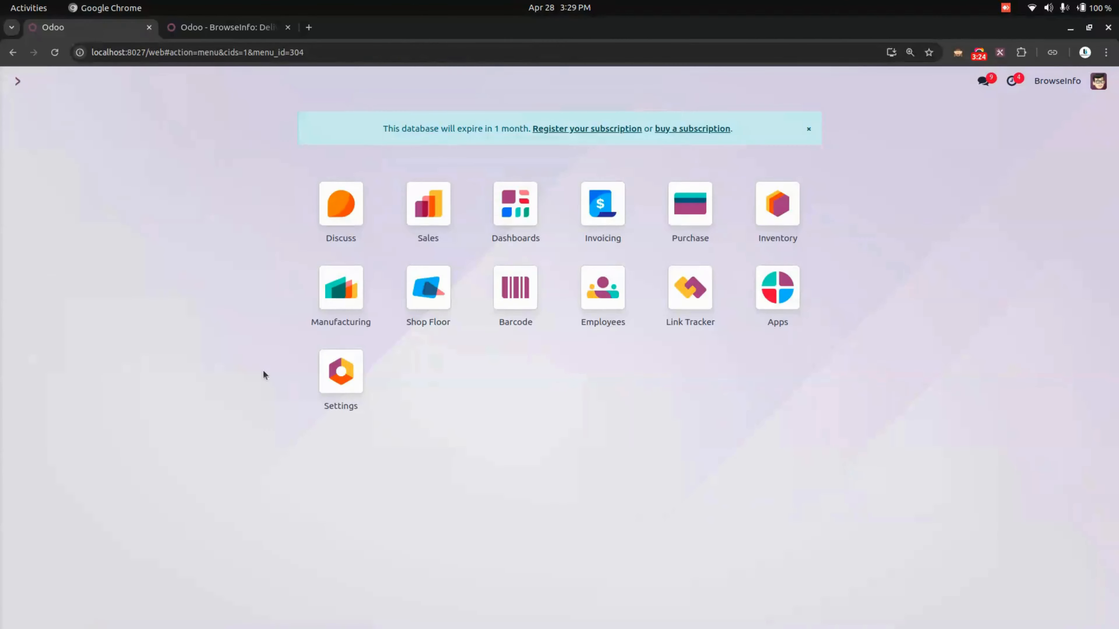
pyautogui.click(341, 291)
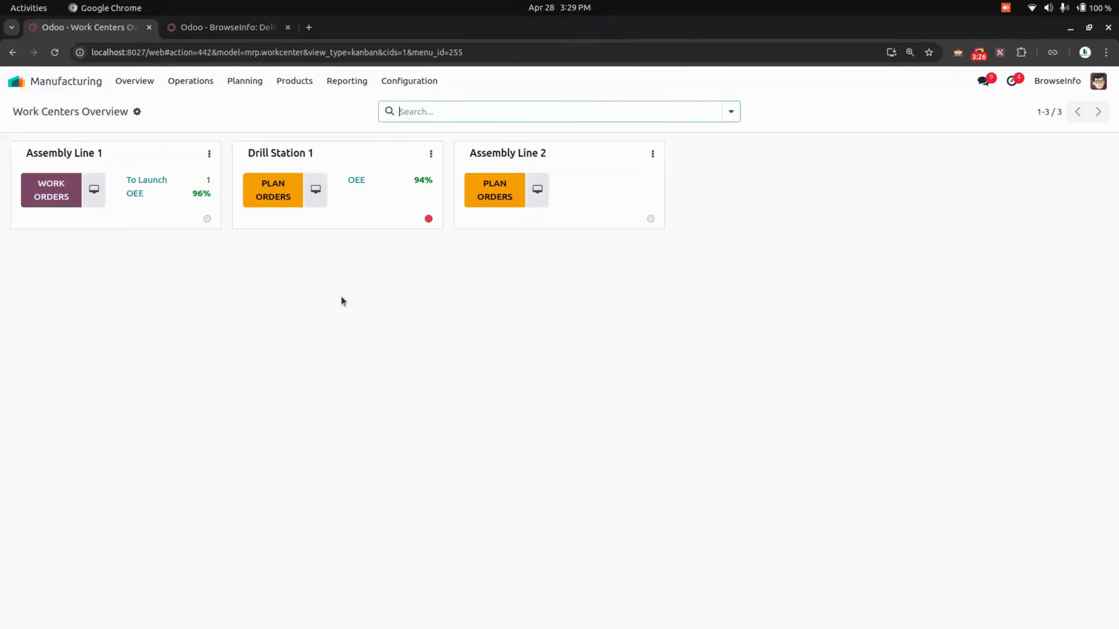
pyautogui.click(200, 84)
pyautogui.click(203, 105)
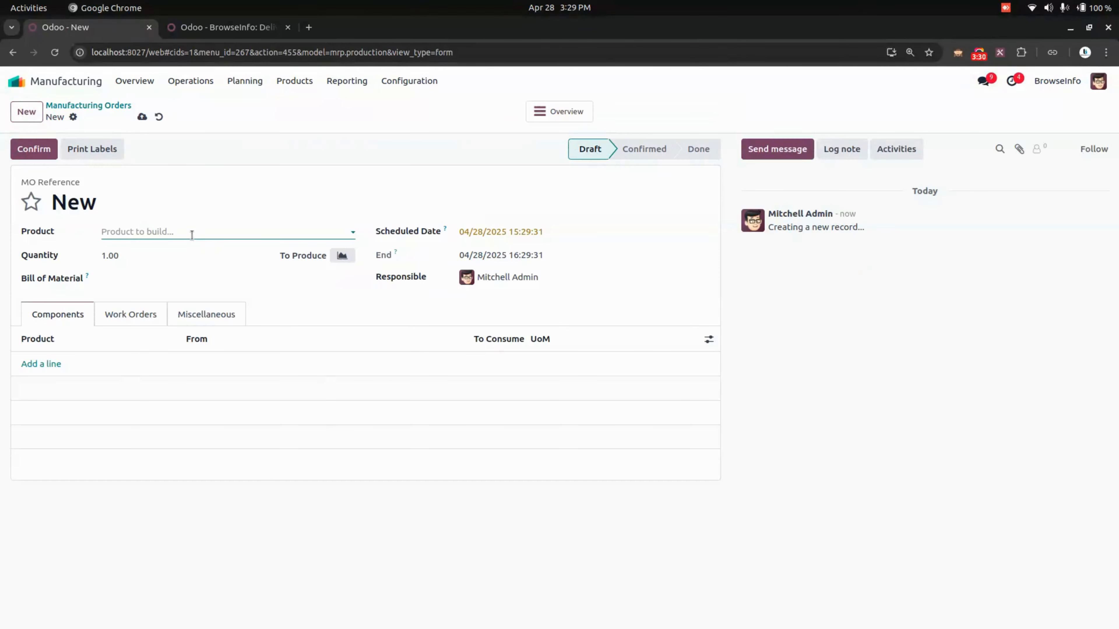
# Choose [FURN_8855] Drawer as the product to build, then save and confirm the manufacturing order
pyautogui.click(192, 235)
pyautogui.write('sc')
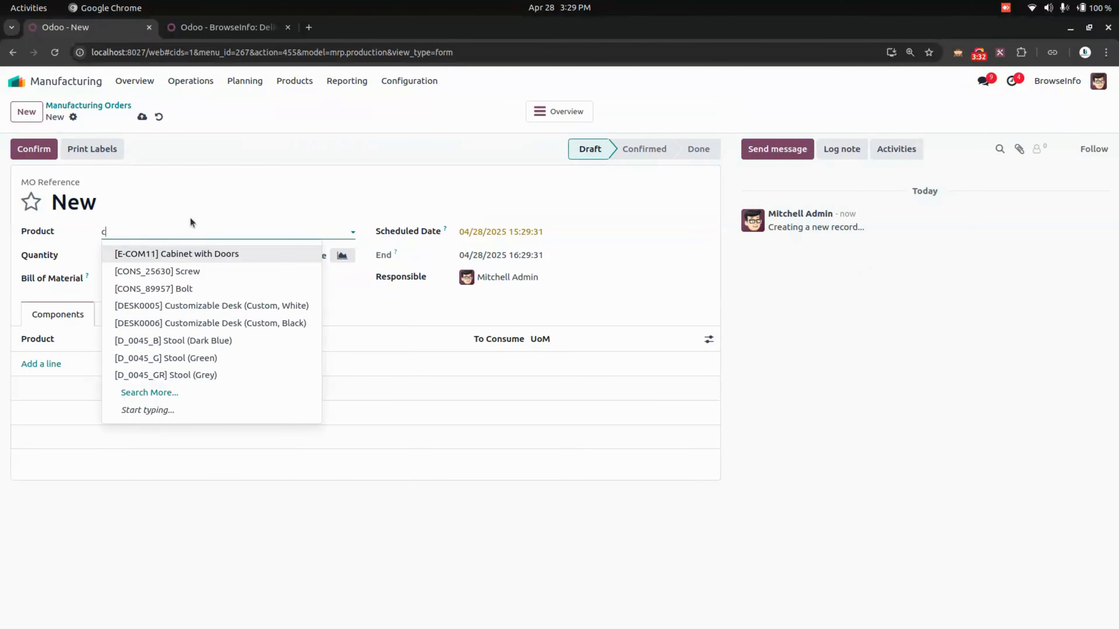
pyautogui.press('BackSpace')
pyautogui.press('BackSpace')
pyautogui.write('dr')
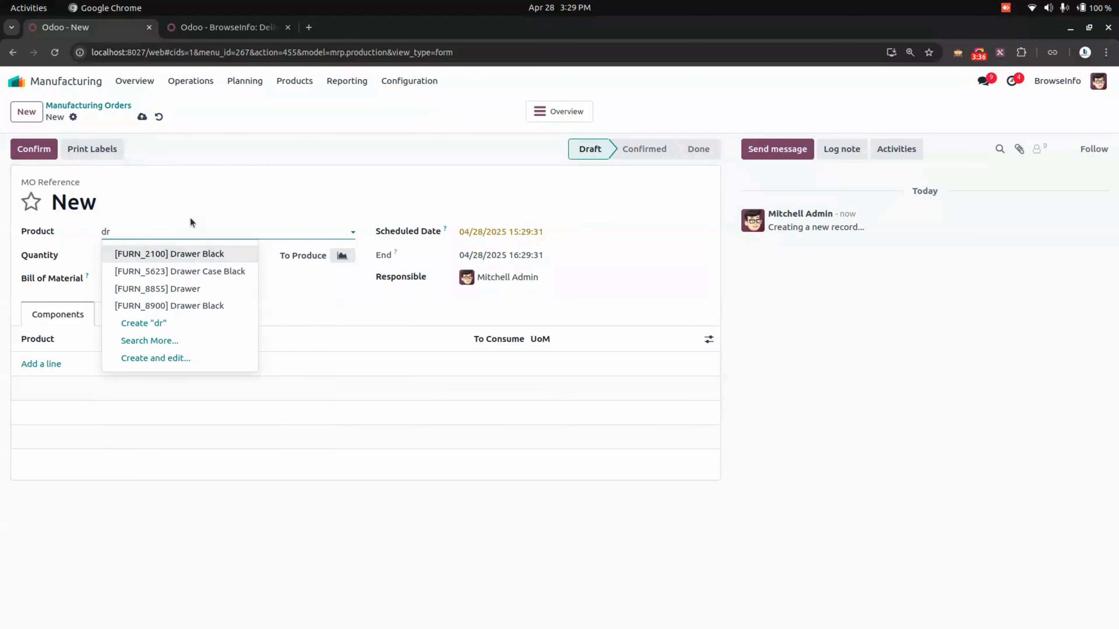
pyautogui.click(211, 287)
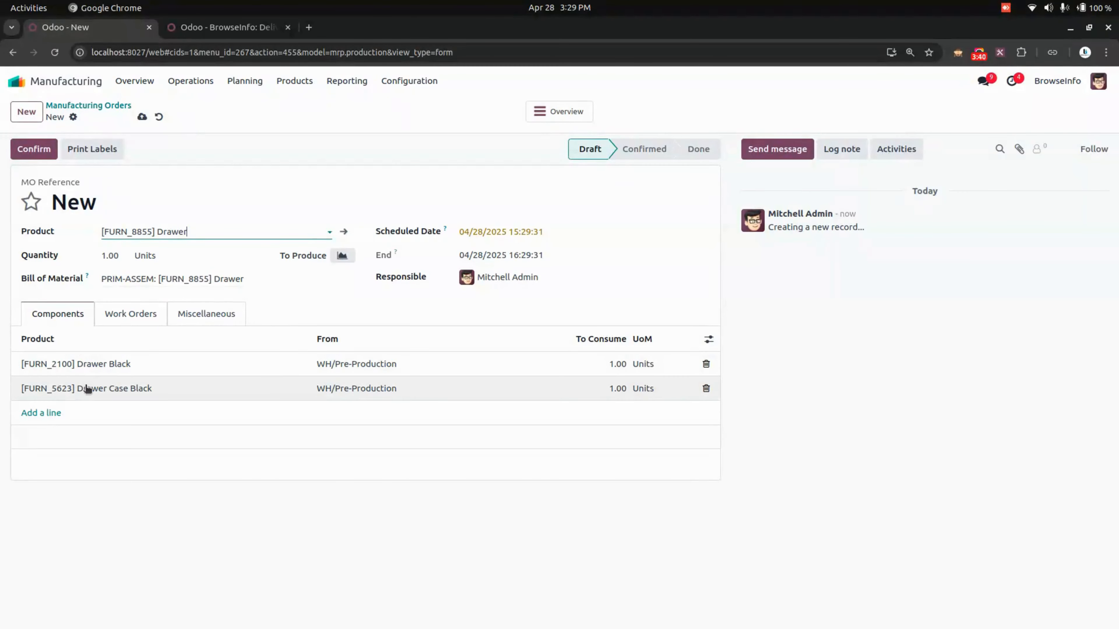
pyautogui.click(142, 117)
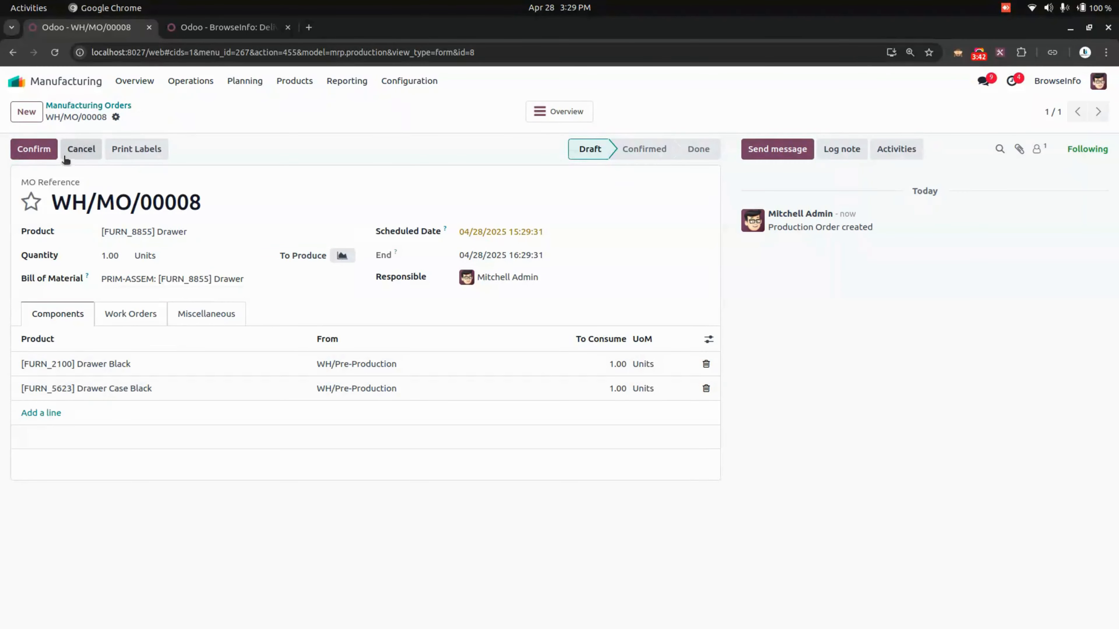
pyautogui.click(54, 149)
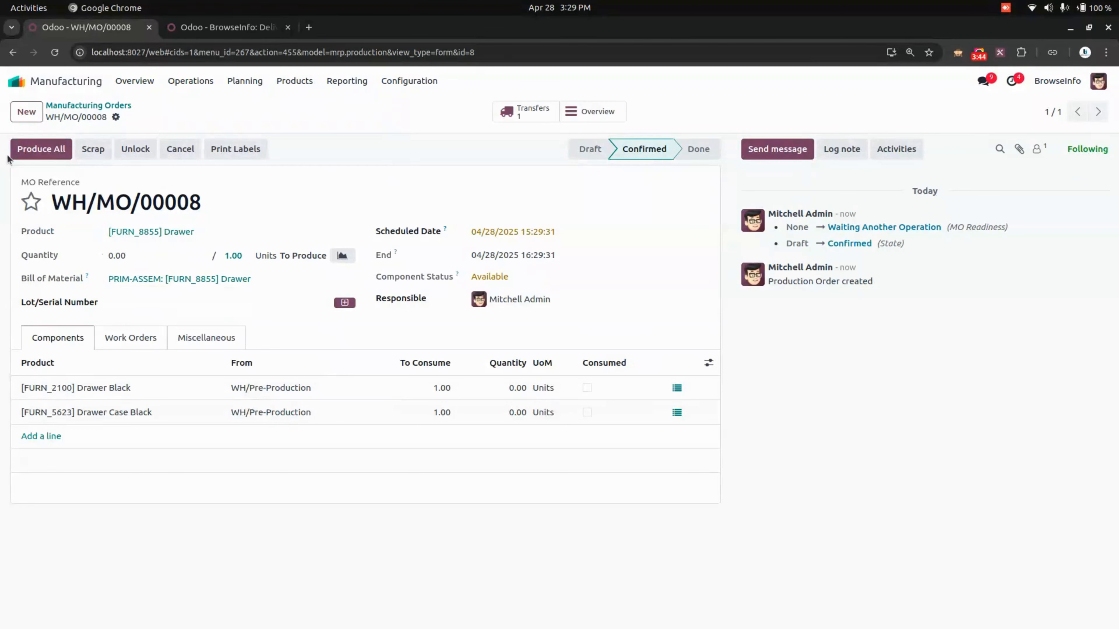
# Examine the ready Pick Components transfers in Barcode operations
pyautogui.click(229, 28)
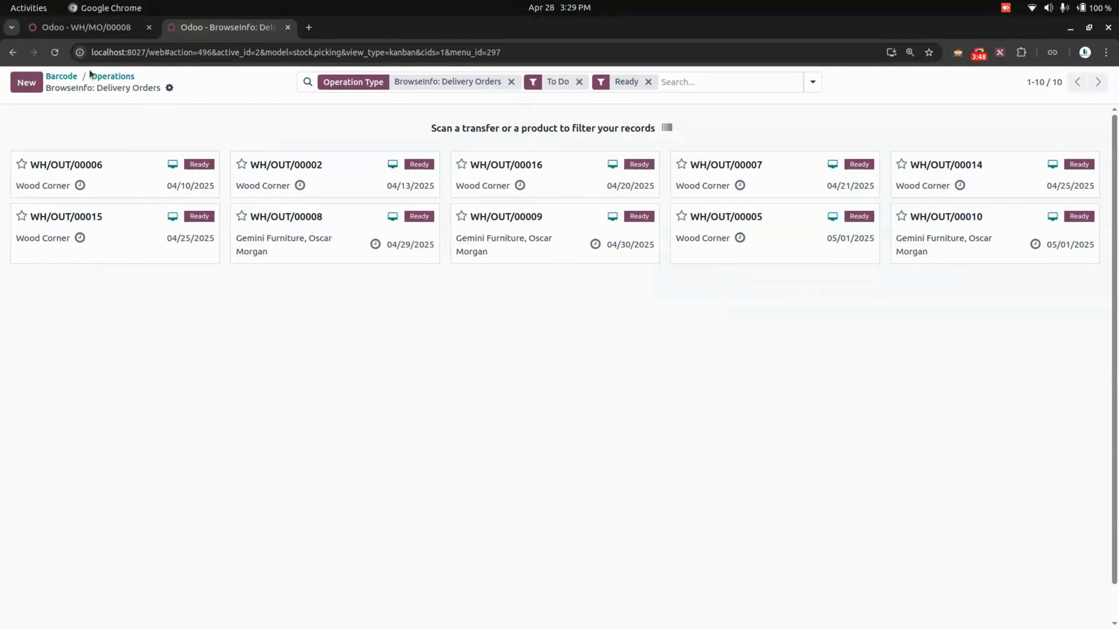
pyautogui.click(65, 77)
pyautogui.click(454, 534)
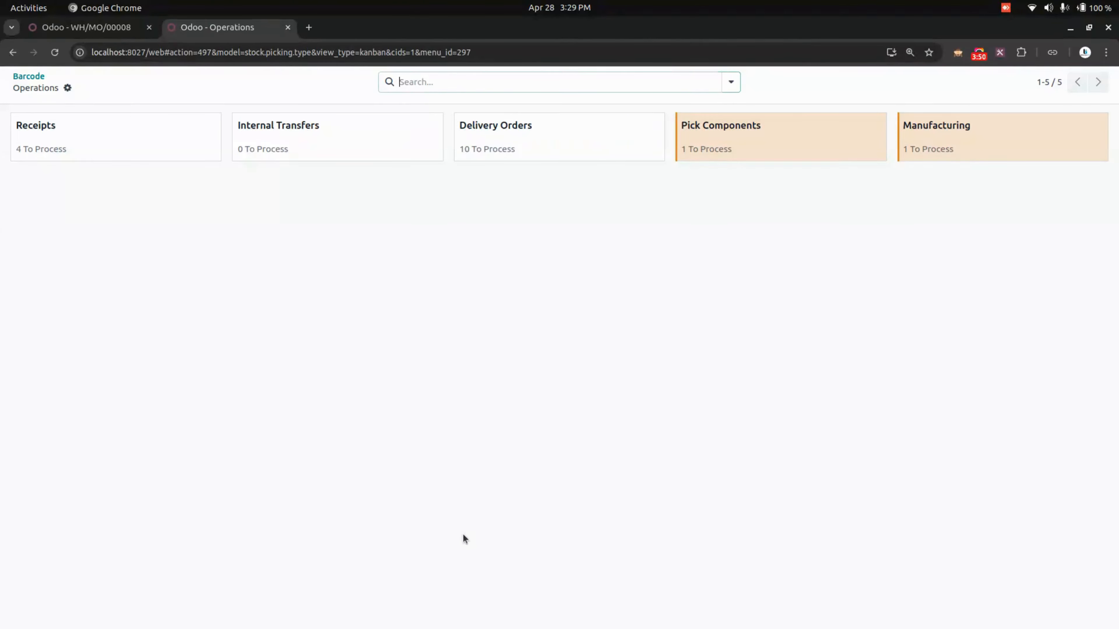
pyautogui.click(724, 146)
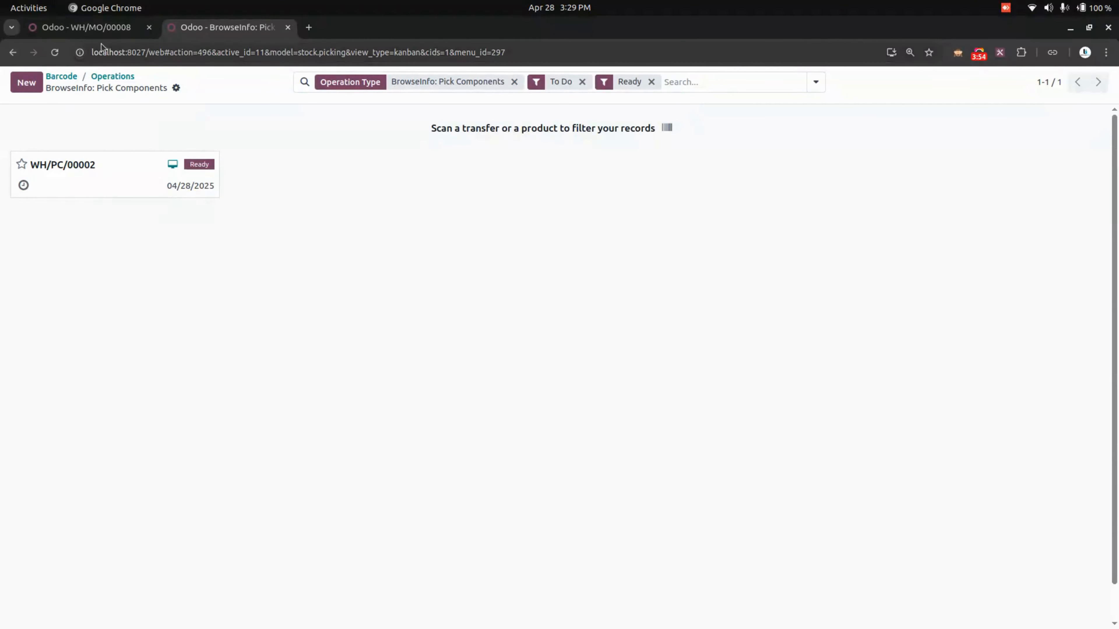
# Return briefly to the manufacturing order, and open the Manufacturing operations list in Barcode
pyautogui.click(105, 30)
pyautogui.click(243, 29)
pyautogui.click(70, 78)
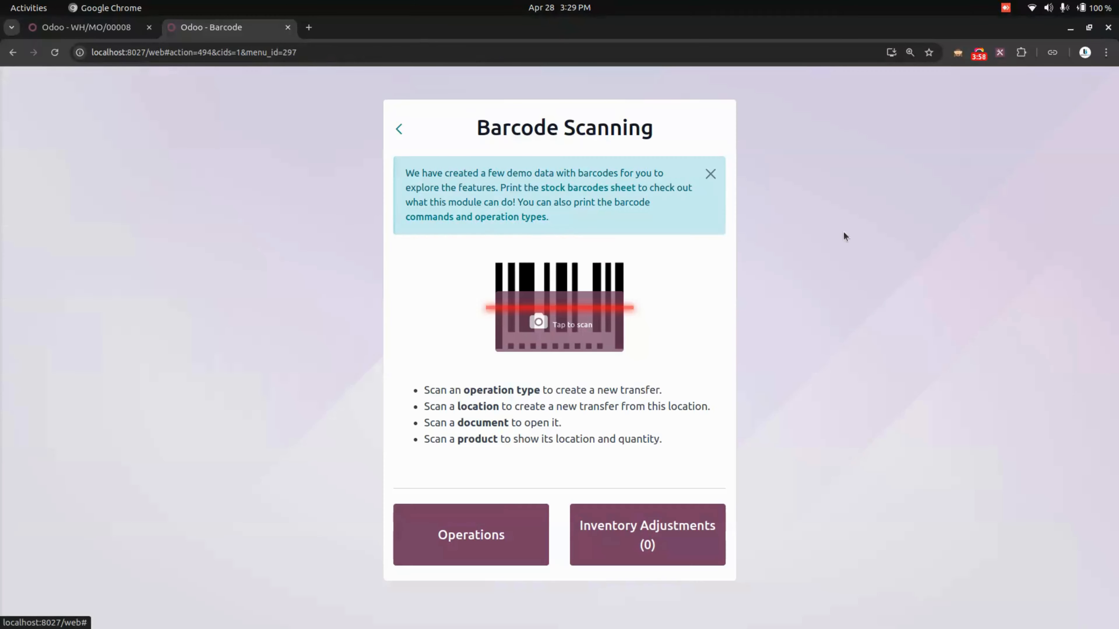
pyautogui.click(499, 526)
pyautogui.click(970, 149)
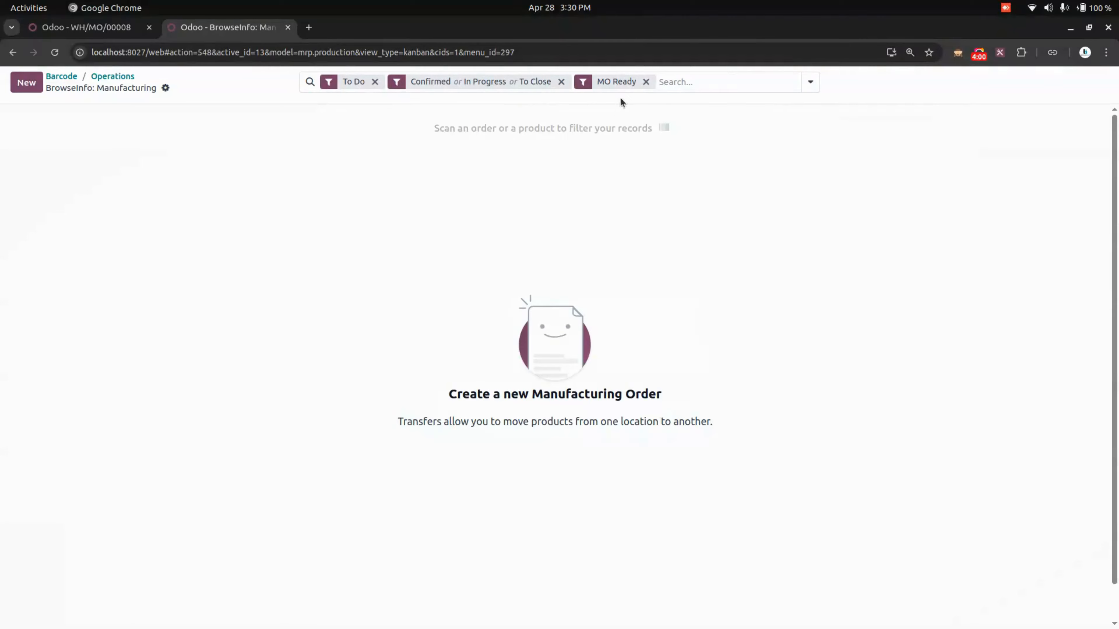
# Remove the MO Ready filter, open the confirmed Drawer manufacturing order, and generate a lot number for the Drawer
pyautogui.click(646, 82)
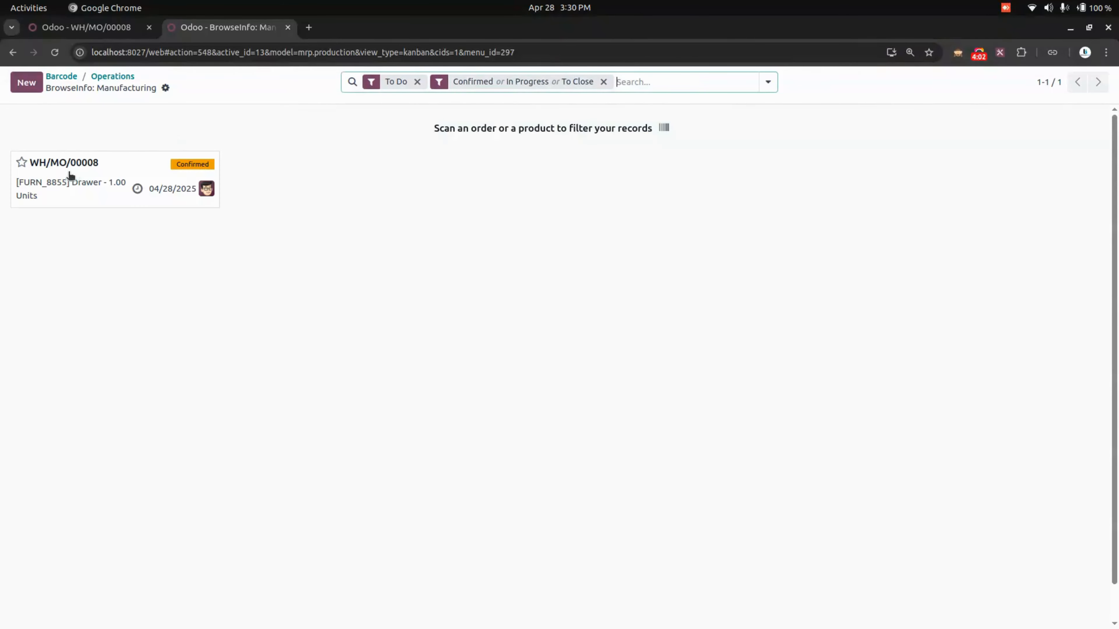
pyautogui.click(85, 189)
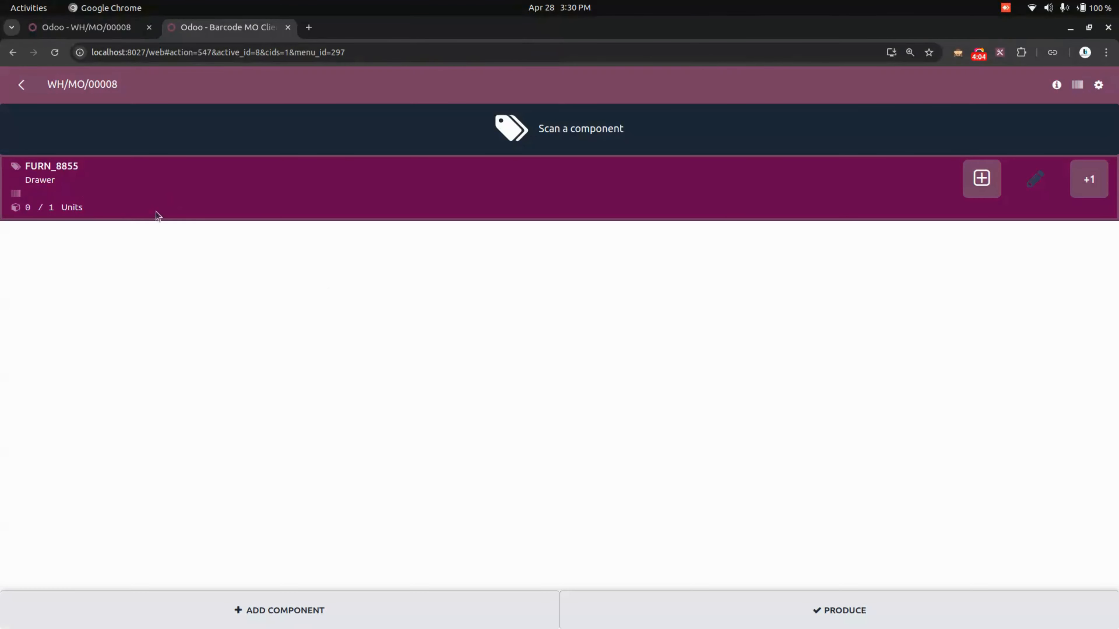
pyautogui.click(981, 179)
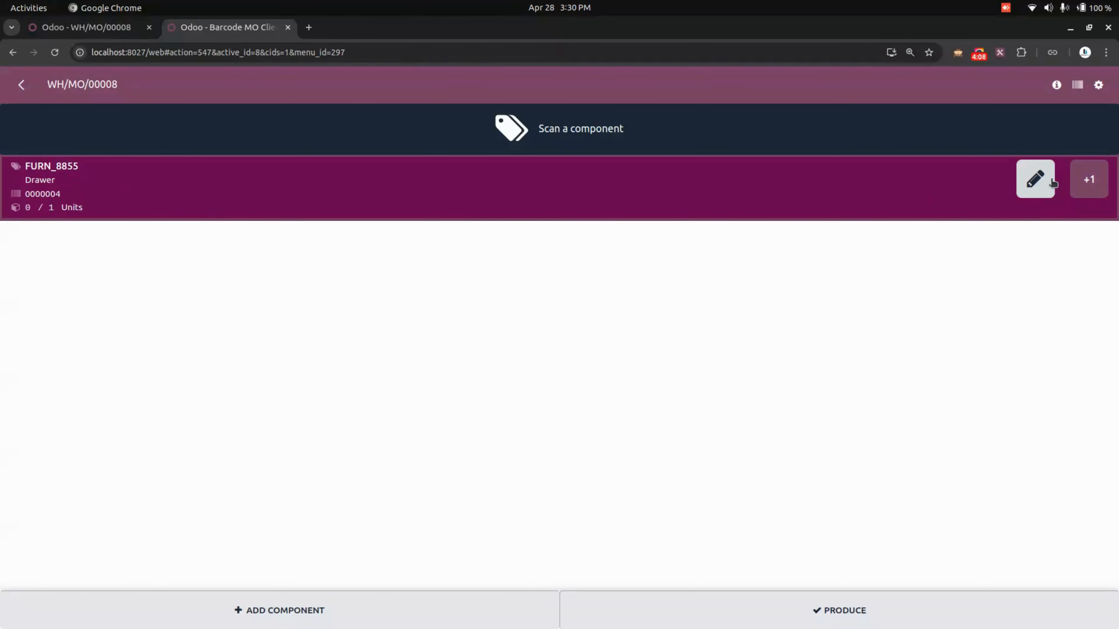
# Set the Drawer's produced quantity to 1, then produce the full order and accept the differing component consumption
pyautogui.click(1036, 179)
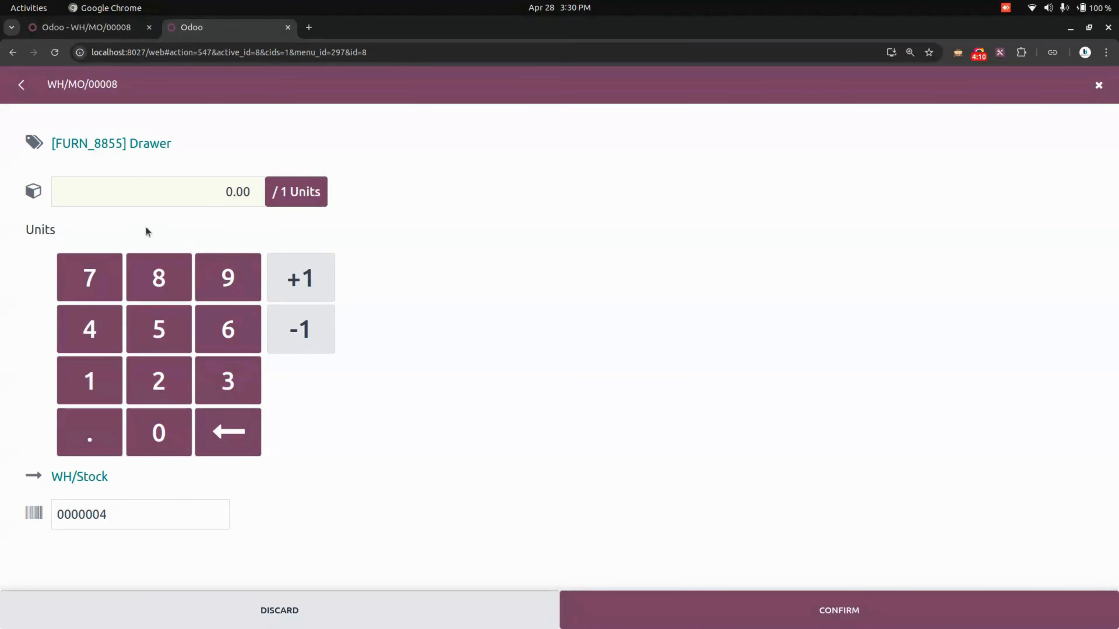
pyautogui.click(214, 194)
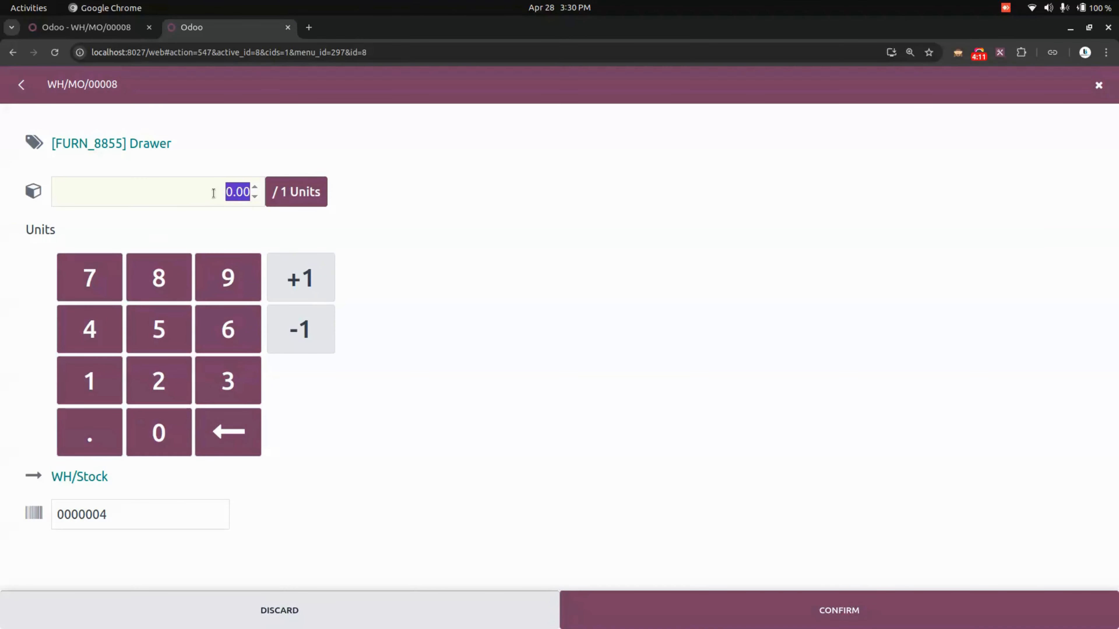
pyautogui.click(91, 370)
pyautogui.click(808, 609)
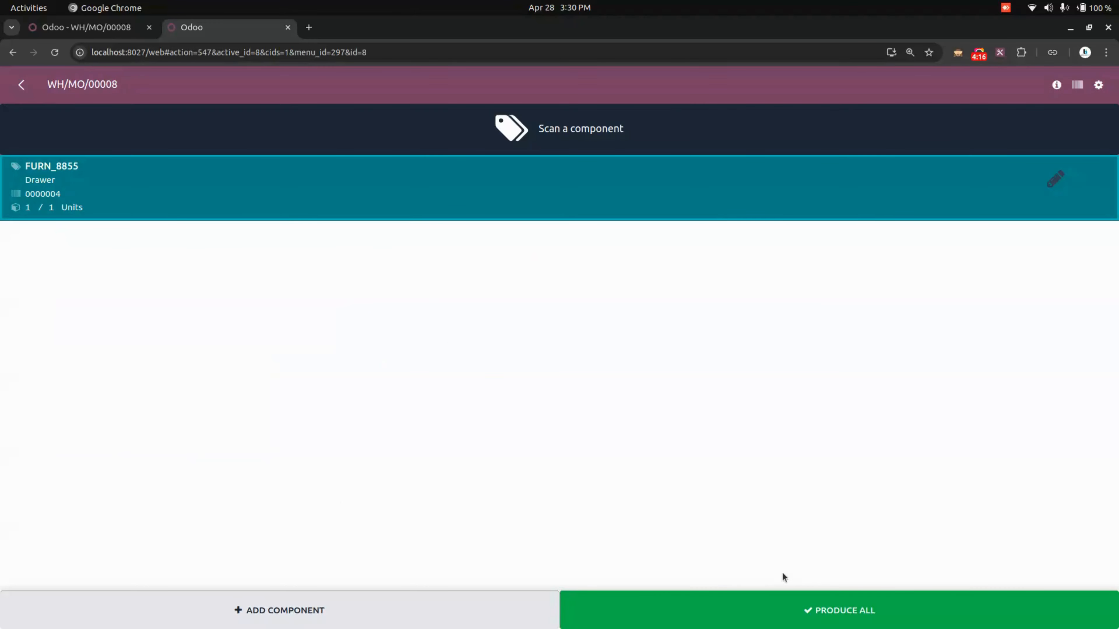
pyautogui.click(817, 621)
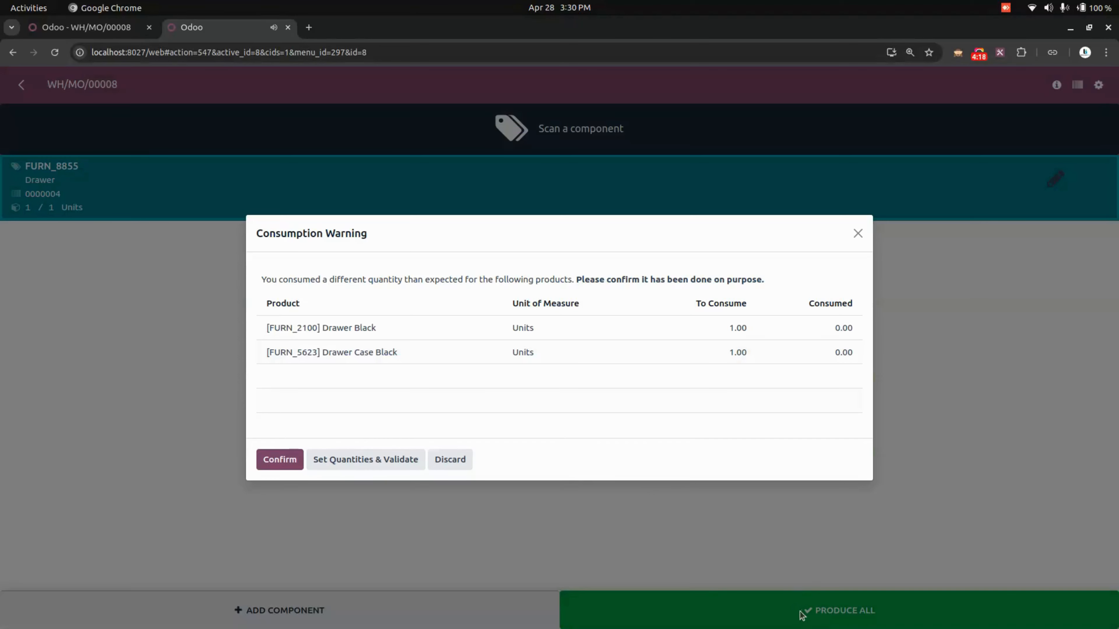
pyautogui.click(281, 458)
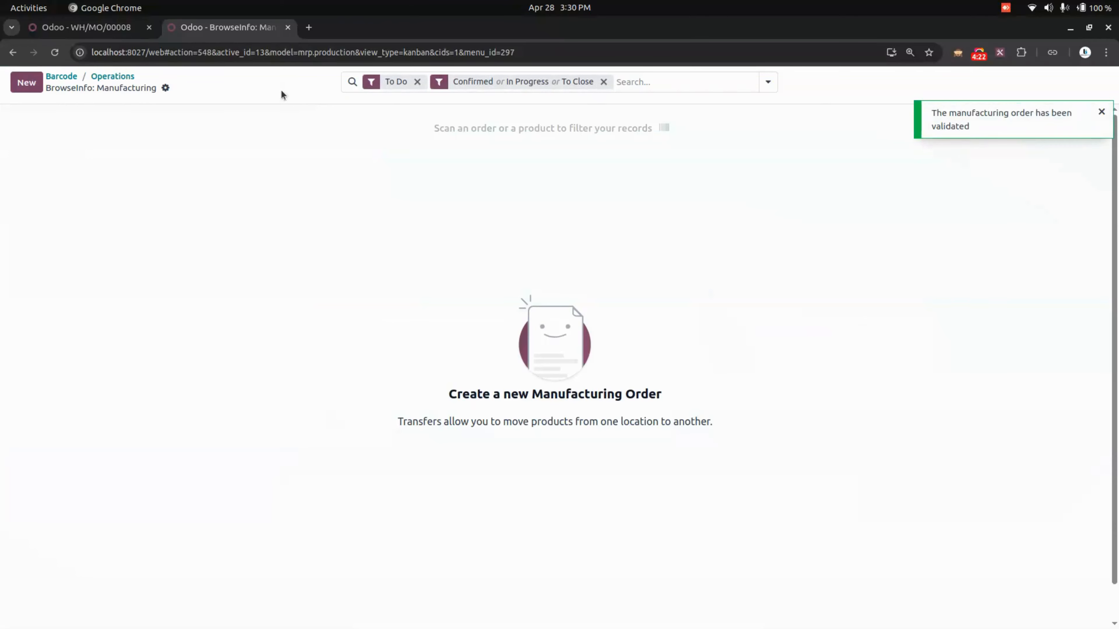
# Open the ready Pick Components transfer in Barcode operations and confirm a quantity of 1 for Drawer Black
pyautogui.click(113, 76)
pyautogui.click(772, 150)
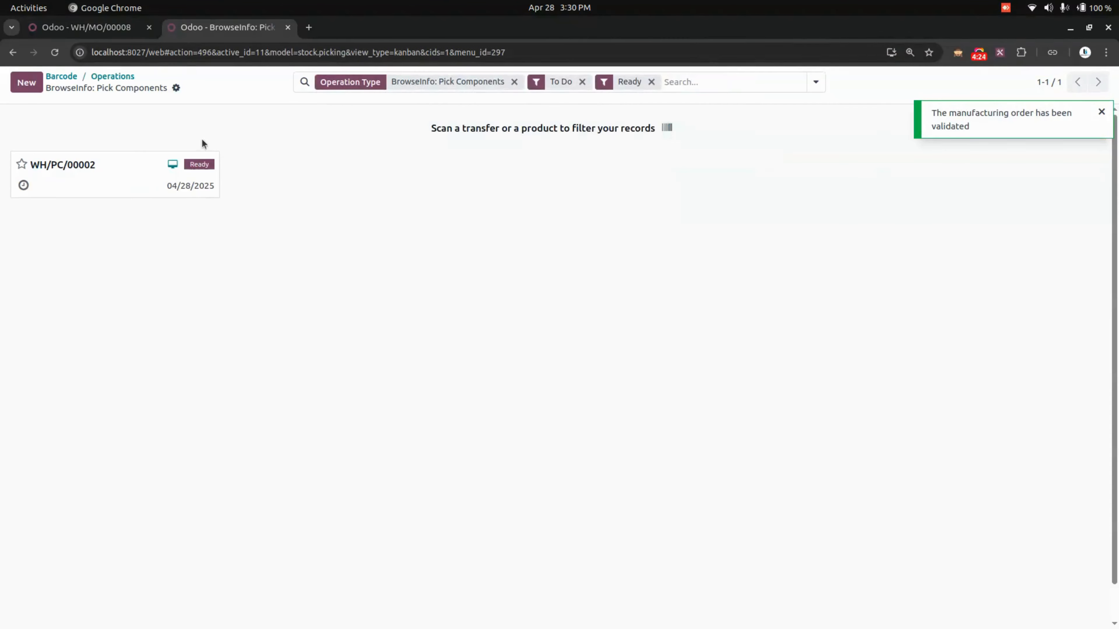
pyautogui.click(140, 171)
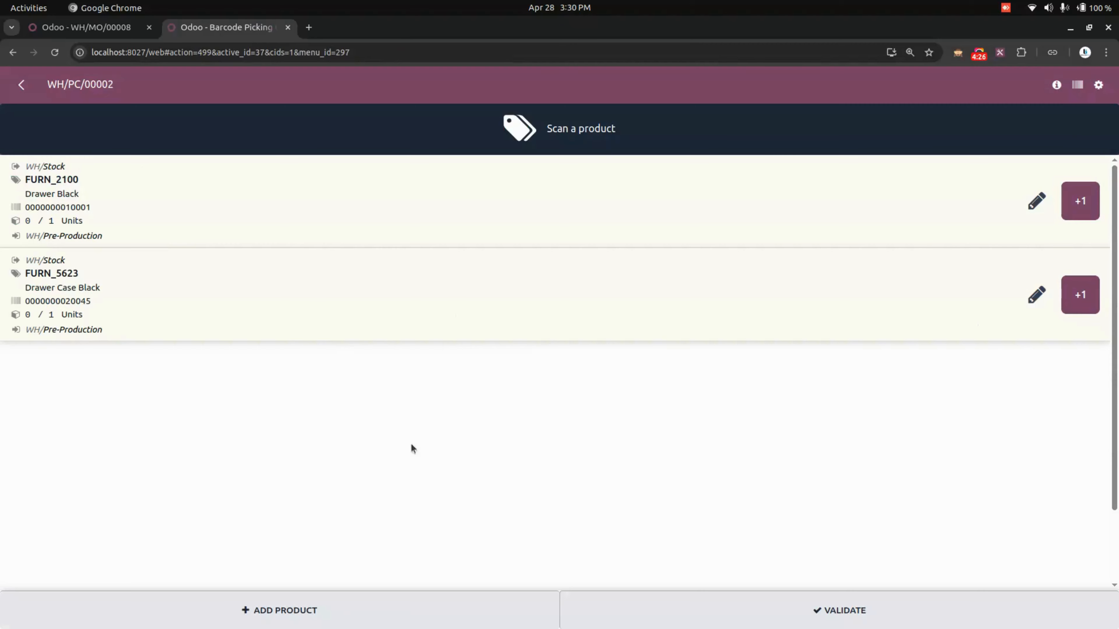
pyautogui.click(1044, 207)
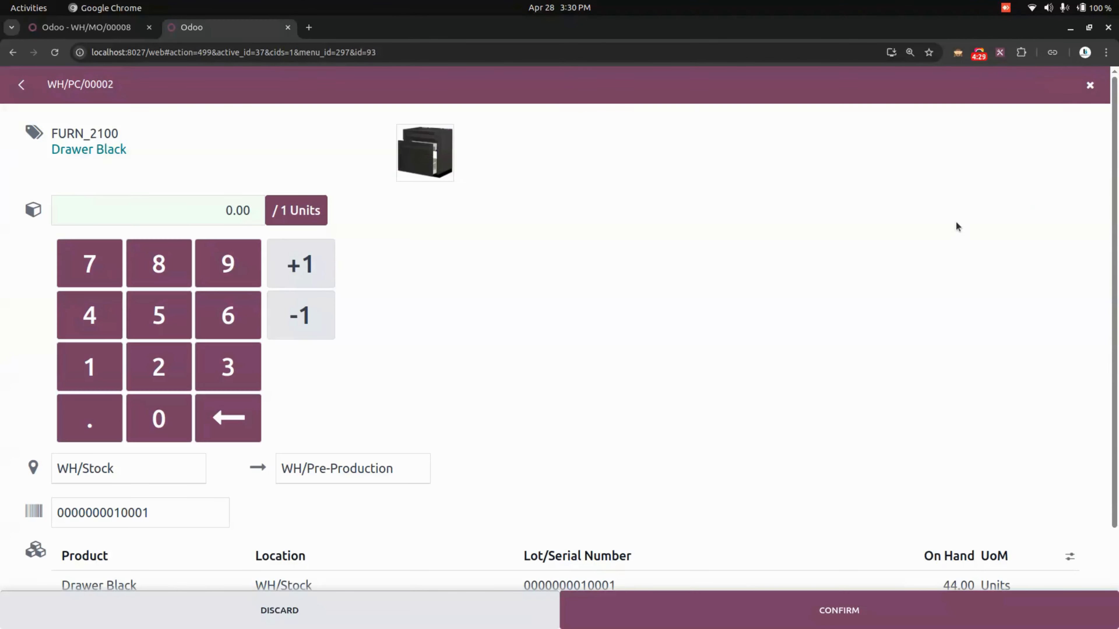
pyautogui.click(224, 210)
pyautogui.click(90, 368)
pyautogui.scroll(-3, 365, 452)
pyautogui.scroll(3, 175, 432)
pyautogui.click(756, 608)
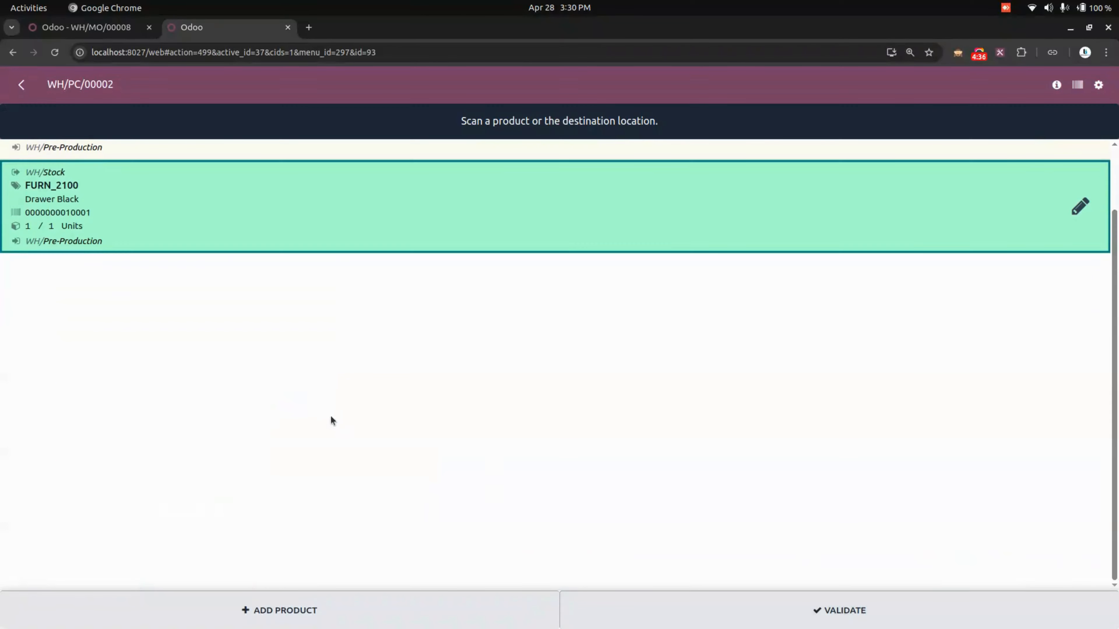
# Confirm a quantity of 1 for Drawer Case Black and validate the Pick Components transfer
pyautogui.scroll(2, 342, 424)
pyautogui.click(1036, 187)
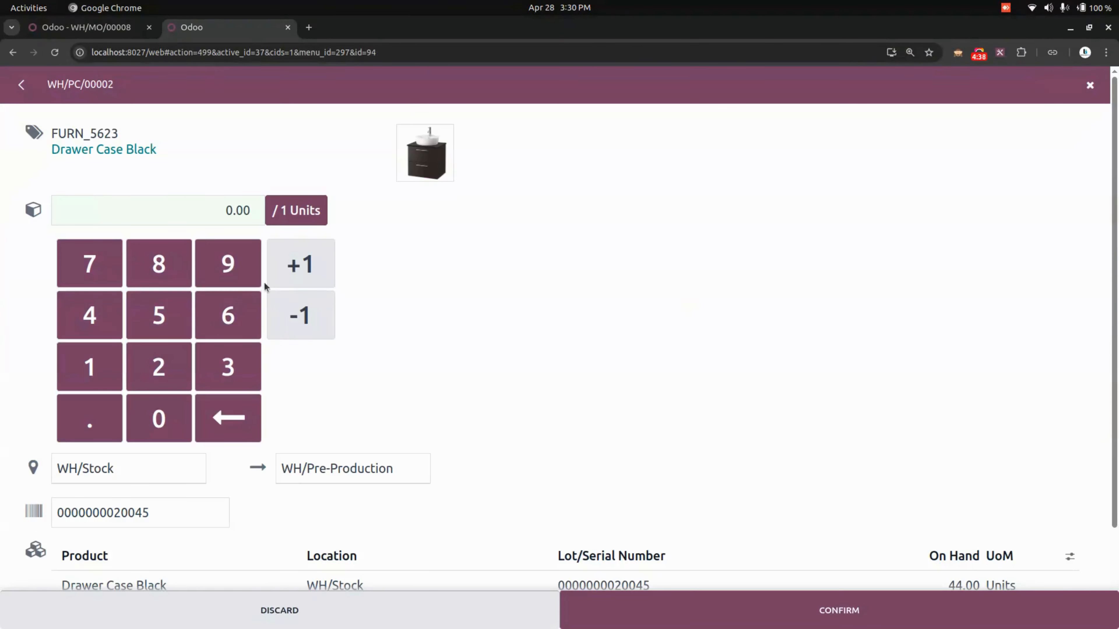
pyautogui.click(304, 271)
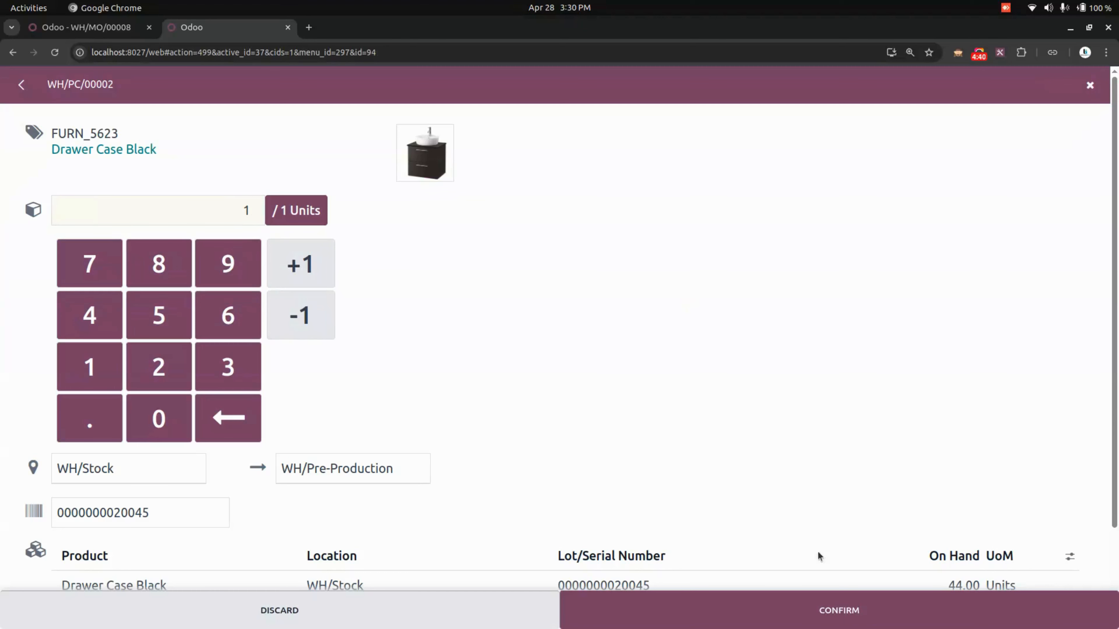
pyautogui.click(851, 617)
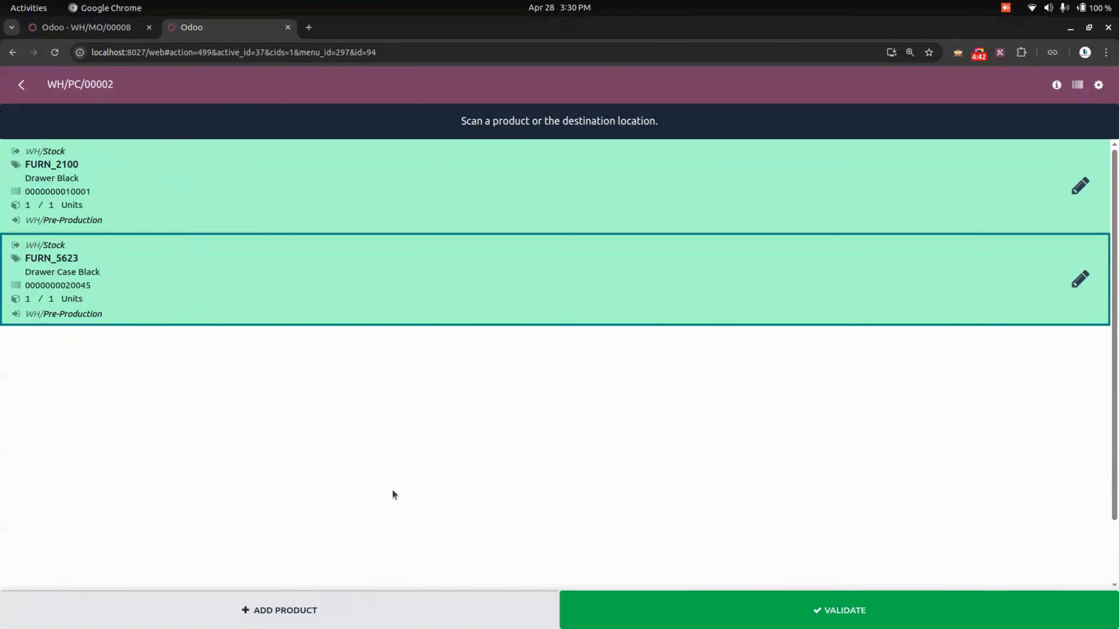
pyautogui.click(784, 623)
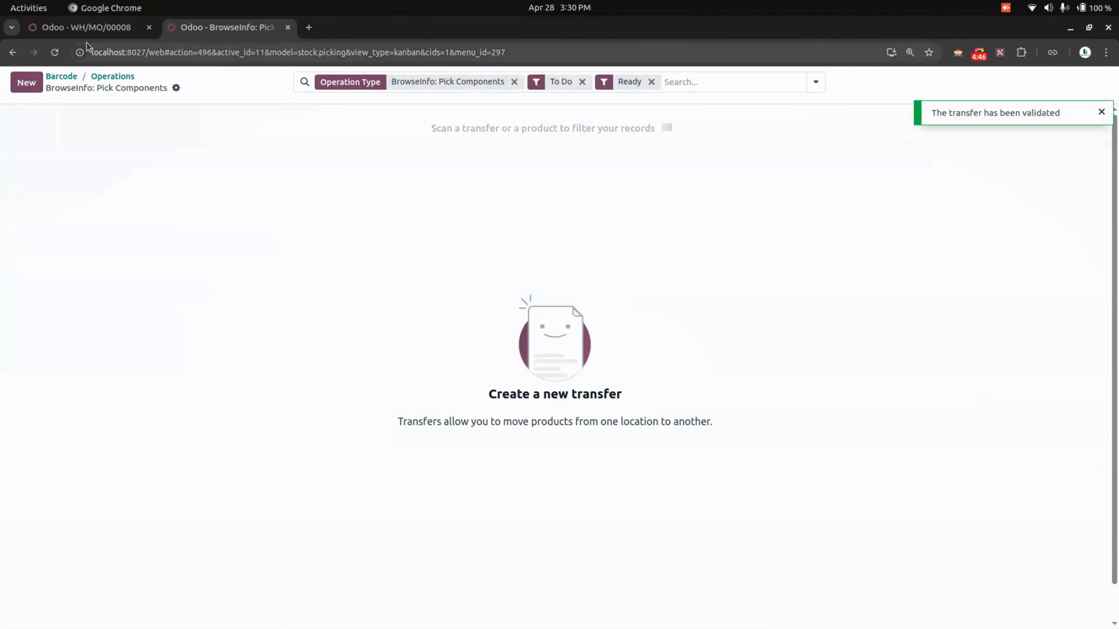
# Reload the Drawer manufacturing order, review its linked Pick Components transfer, and return to the apps overview
pyautogui.click(86, 27)
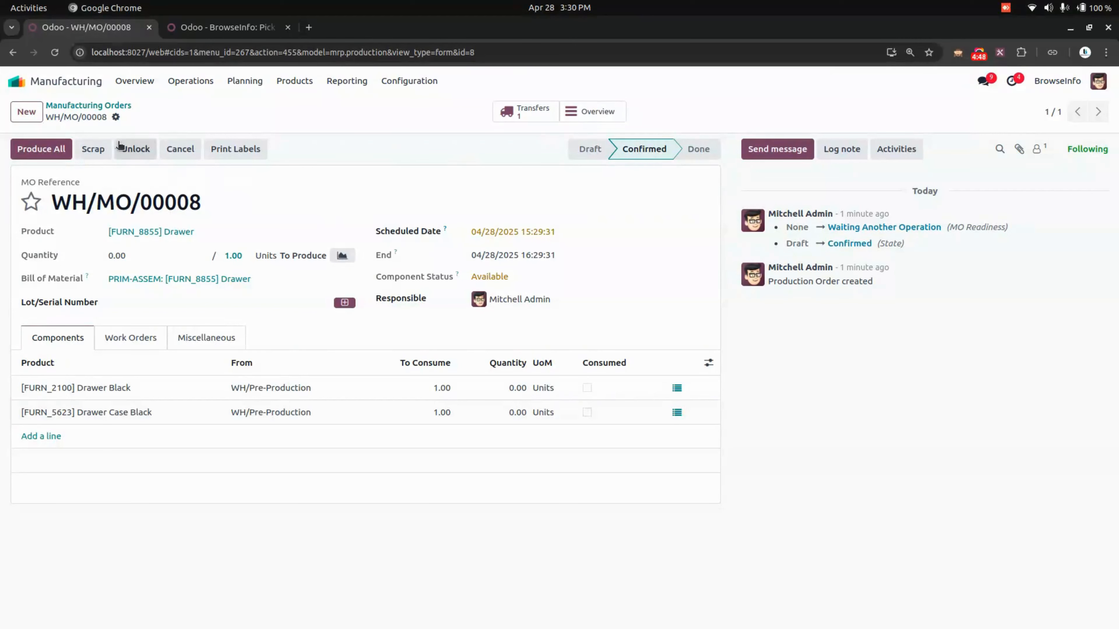
pyautogui.click(55, 54)
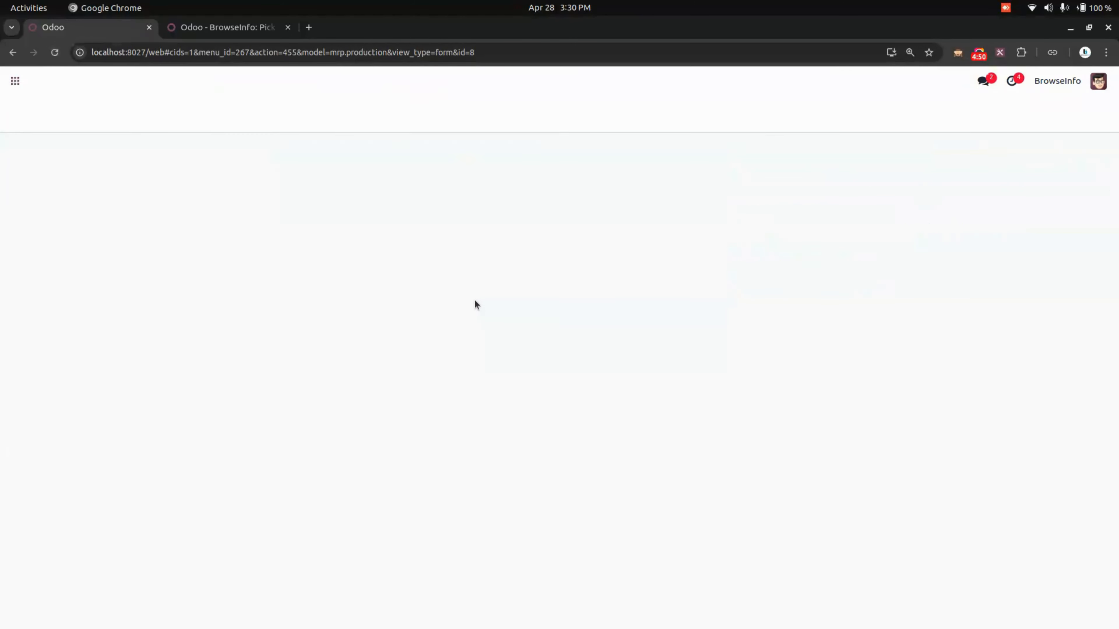
pyautogui.click(424, 111)
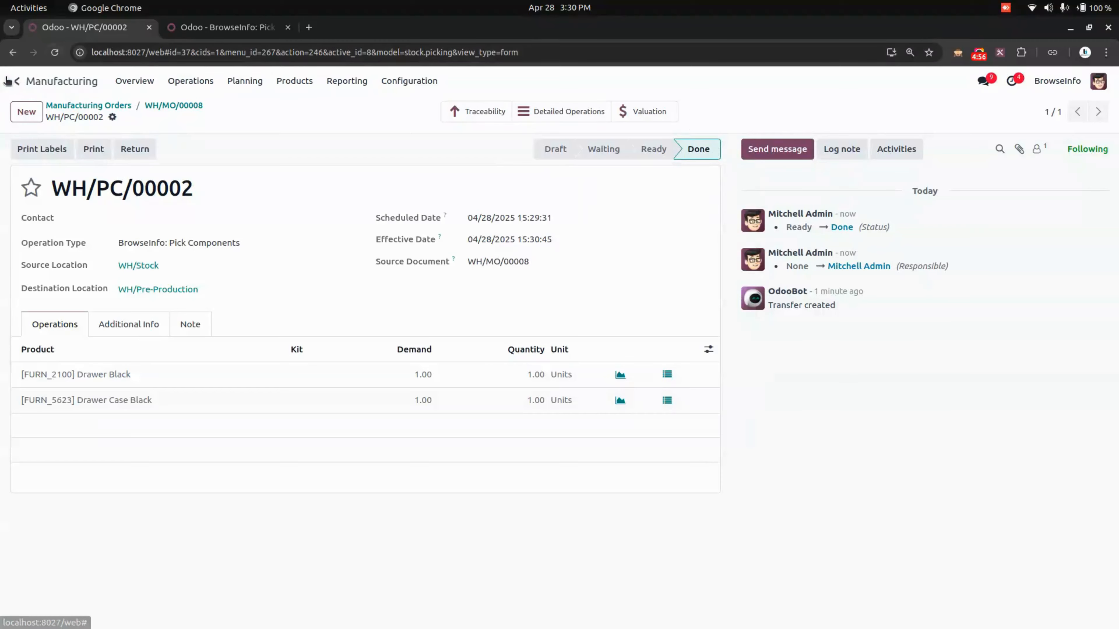
pyautogui.click(16, 81)
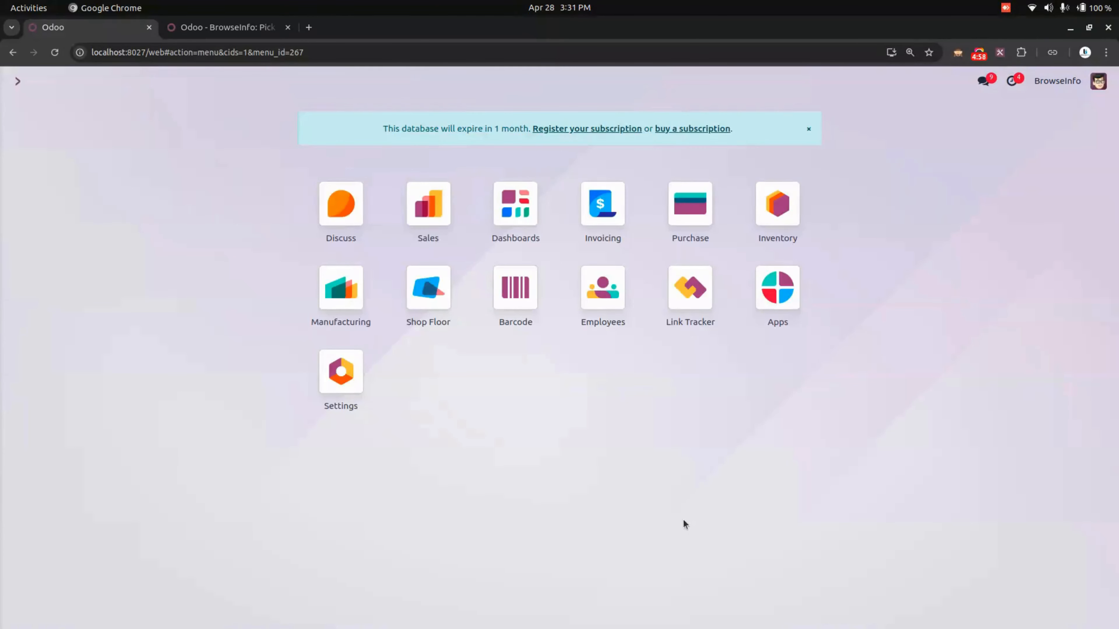